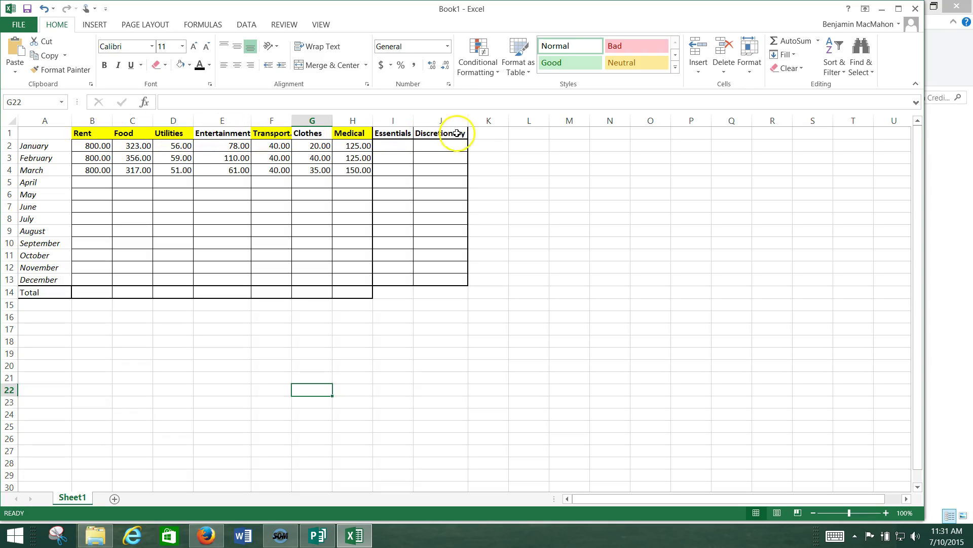
Bold the 'Total' label in cell A14
left_click(29, 292)
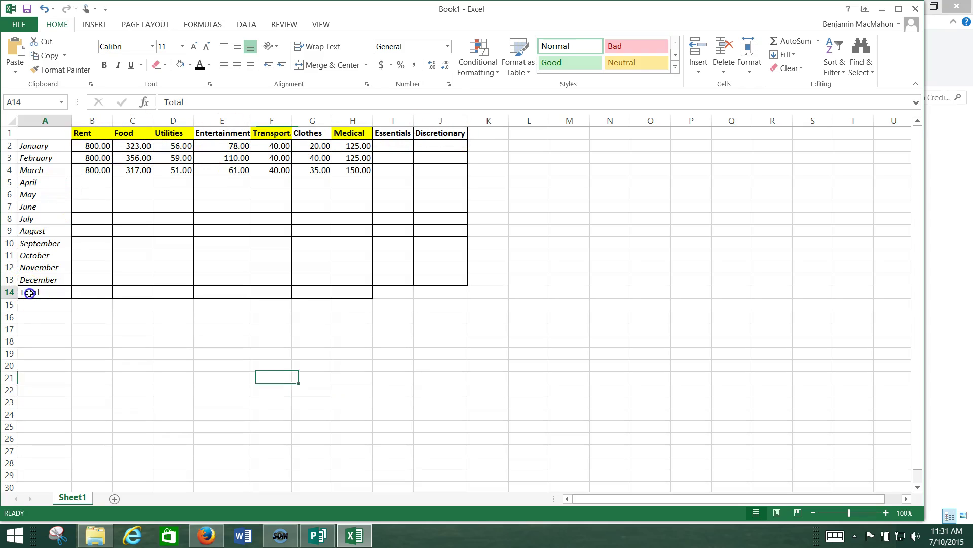
left_click(105, 65)
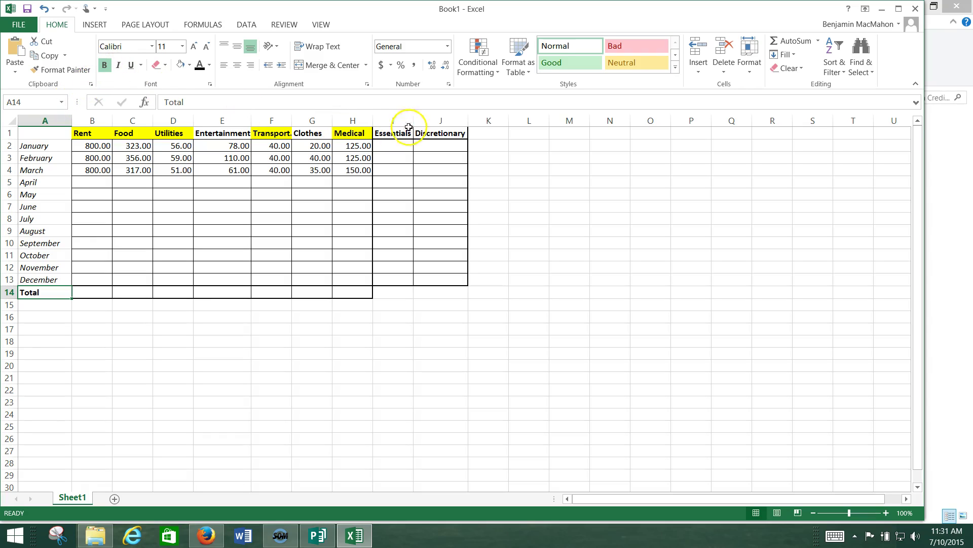
left_click(93, 290)
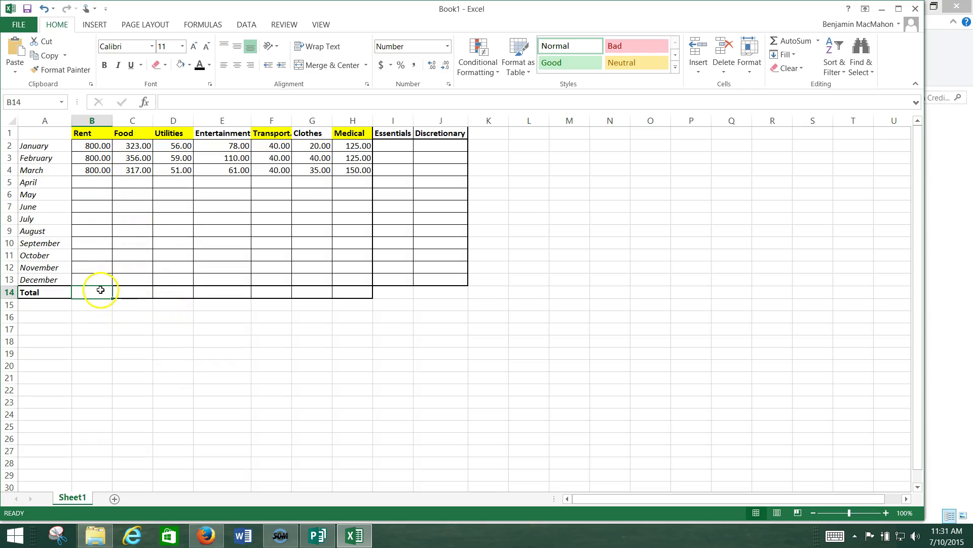
AutoSum the Rent and Food columns into B14 and C14, giving 2400.00 and 996.00
left_click(787, 43)
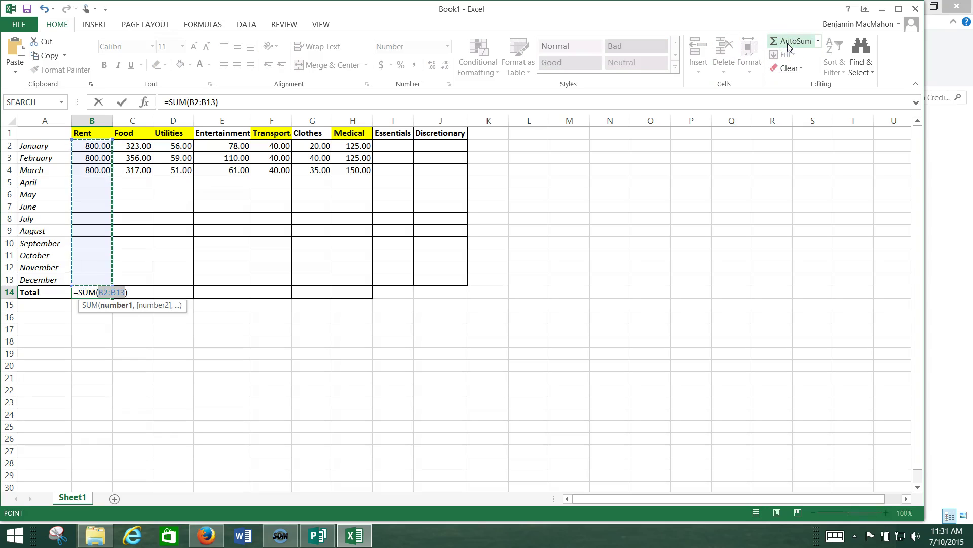
key("Return")
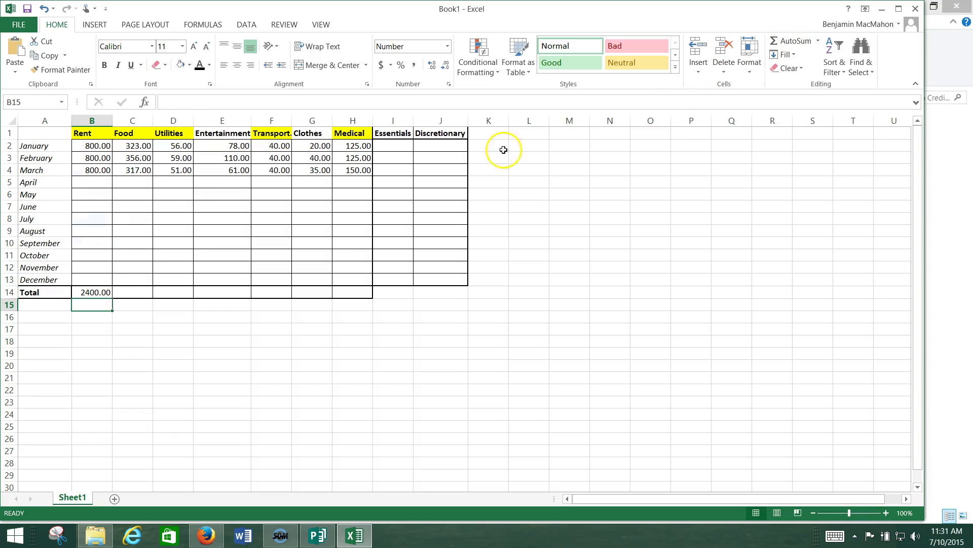
left_click(133, 294)
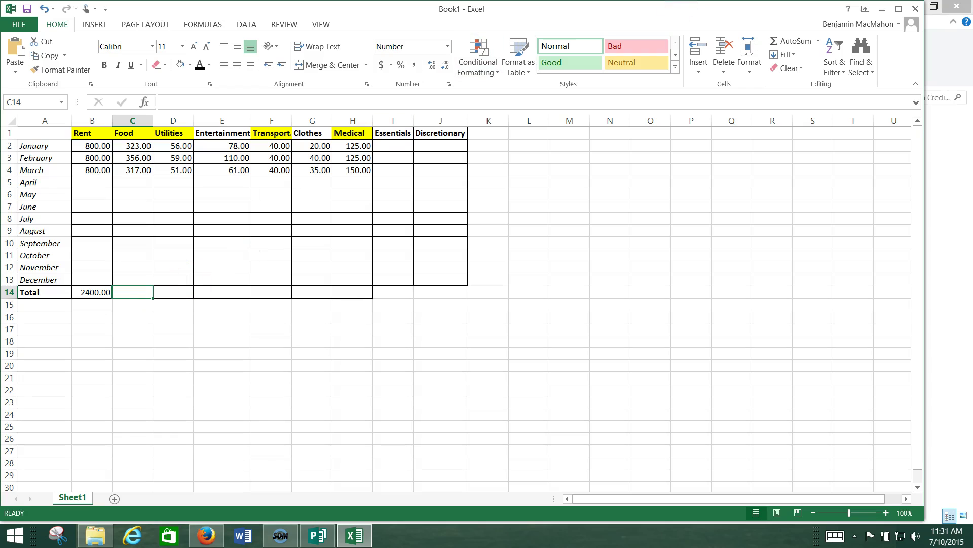
left_click(789, 41)
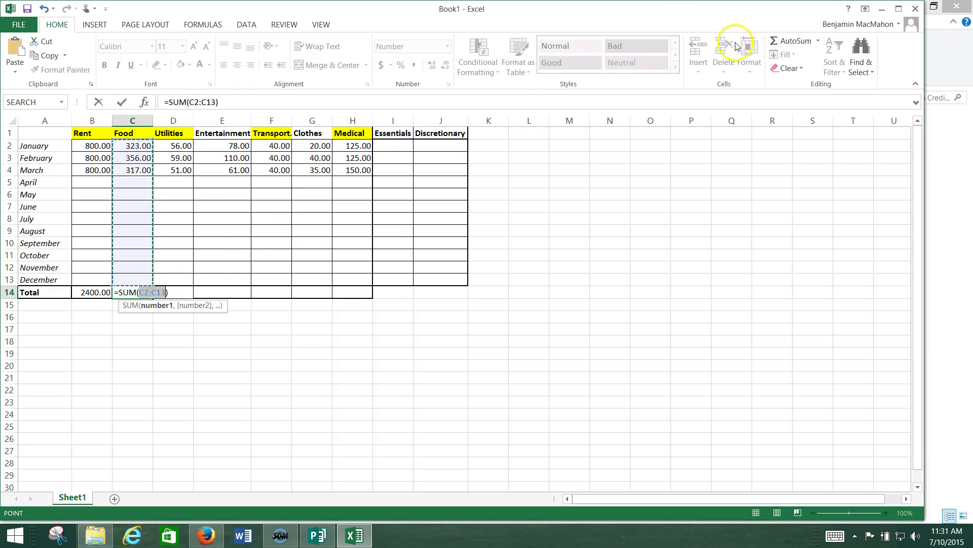
key("Return")
Sum the Utilities values D2:D13 into D14, giving 166.00
left_click(176, 291)
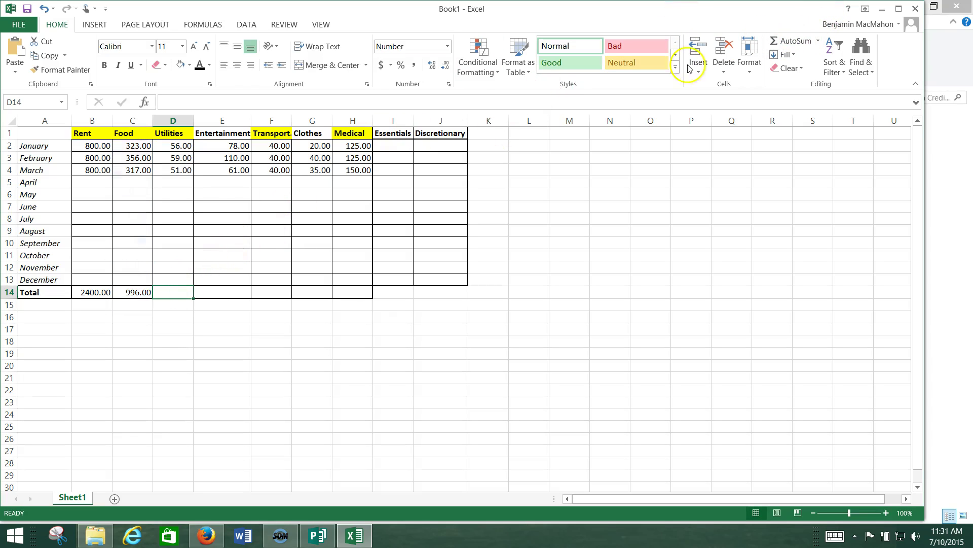
left_click(789, 41)
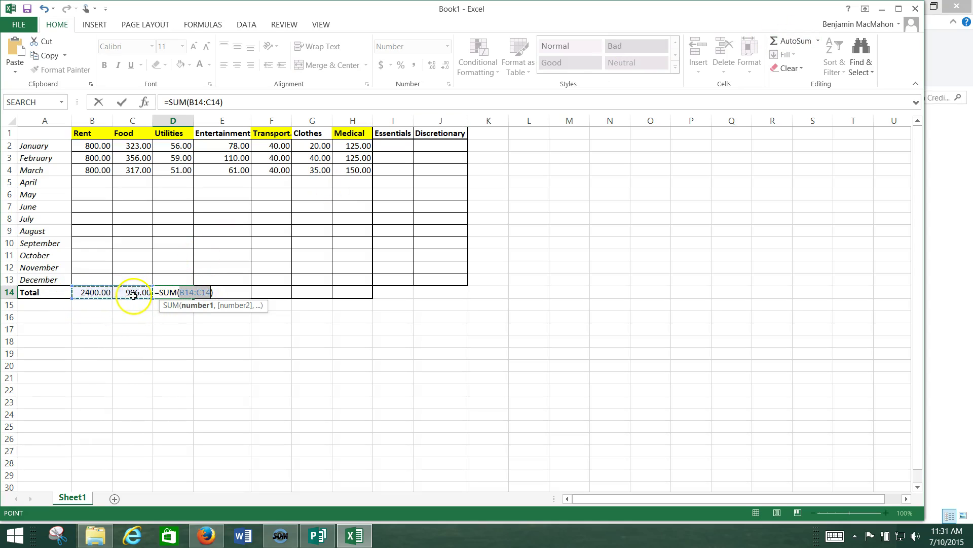
left_click(179, 145)
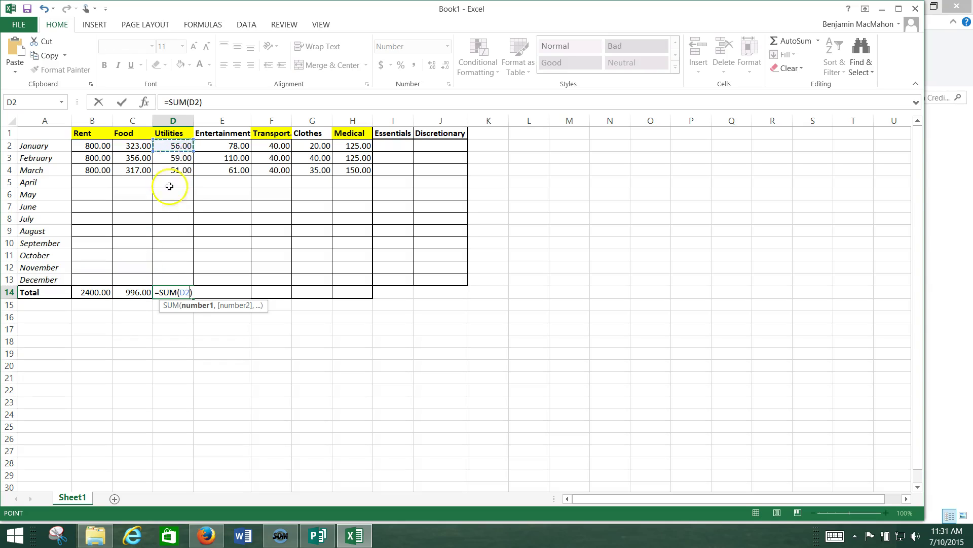
left_click(178, 265, "ctrl")
left_click(177, 253, "ctrl")
left_click(177, 243, "ctrl")
left_click(178, 230, "ctrl")
left_click(179, 219, "ctrl")
left_click(179, 205, "ctrl")
left_click(180, 194, "ctrl")
left_click(180, 182, "ctrl")
left_click(180, 170, "ctrl")
left_click(182, 159, "ctrl")
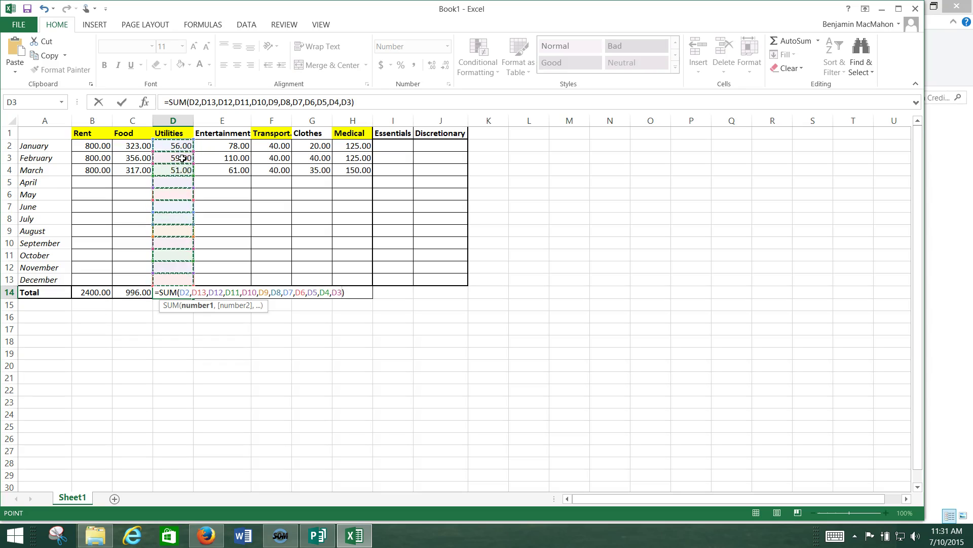
key("Return")
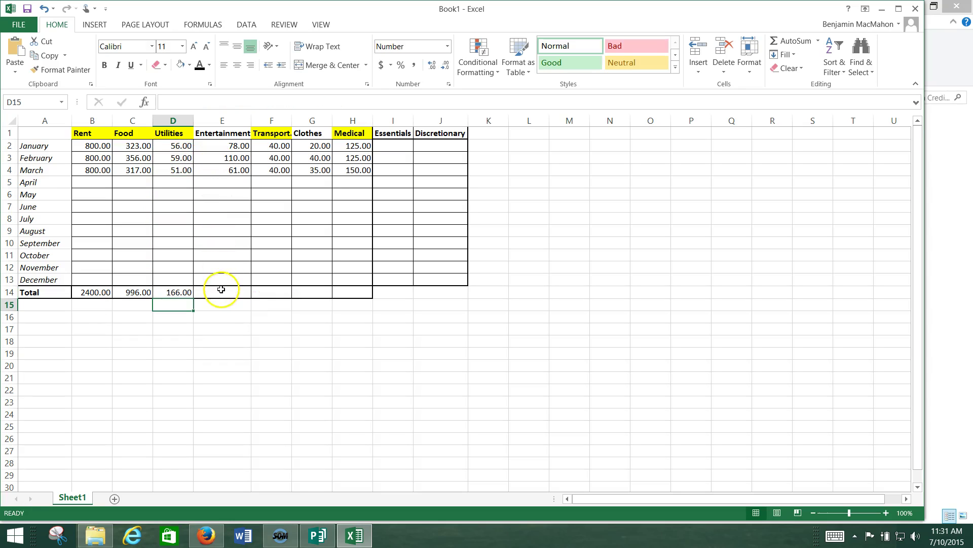
key("Up")
key("Right")
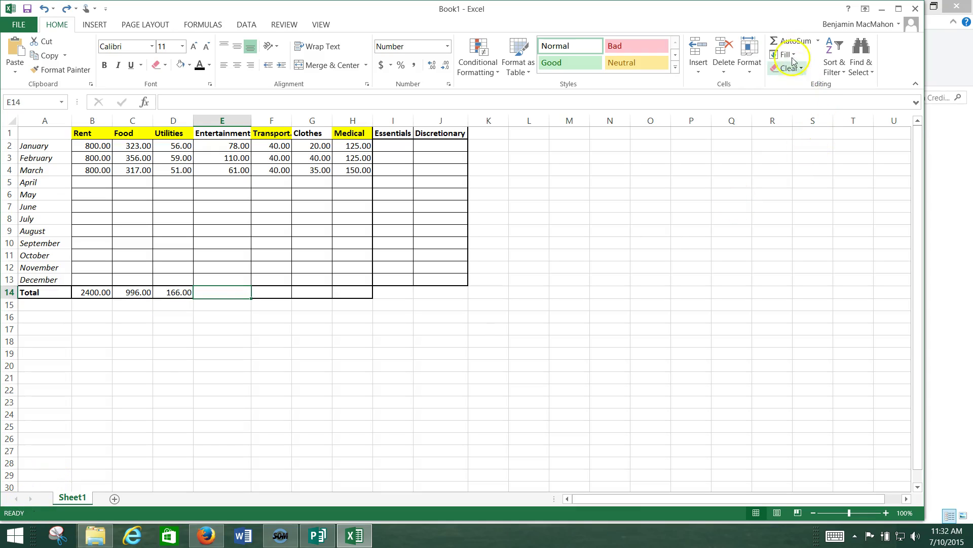
Sum E2:E13 into E14 for an Entertainment total of 249.00
left_click(788, 40)
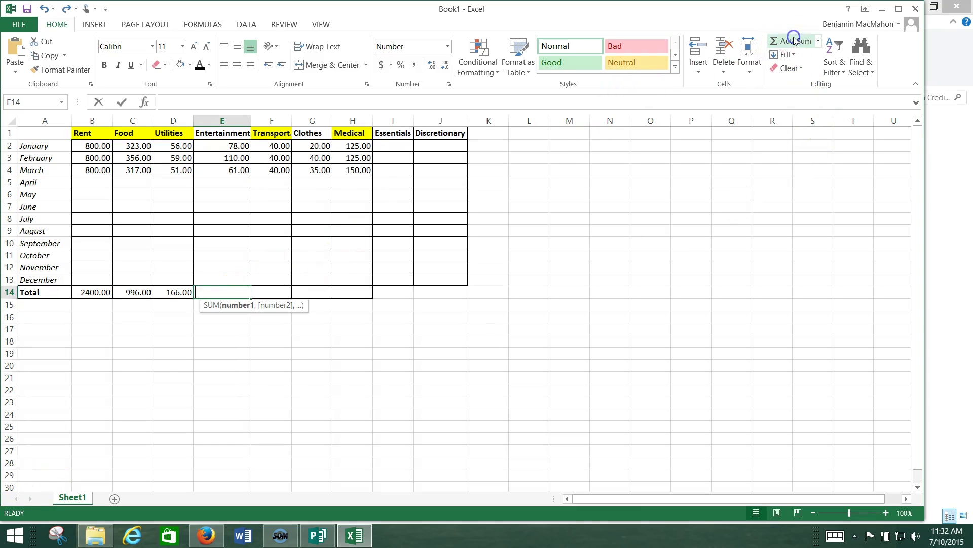
left_click(231, 145)
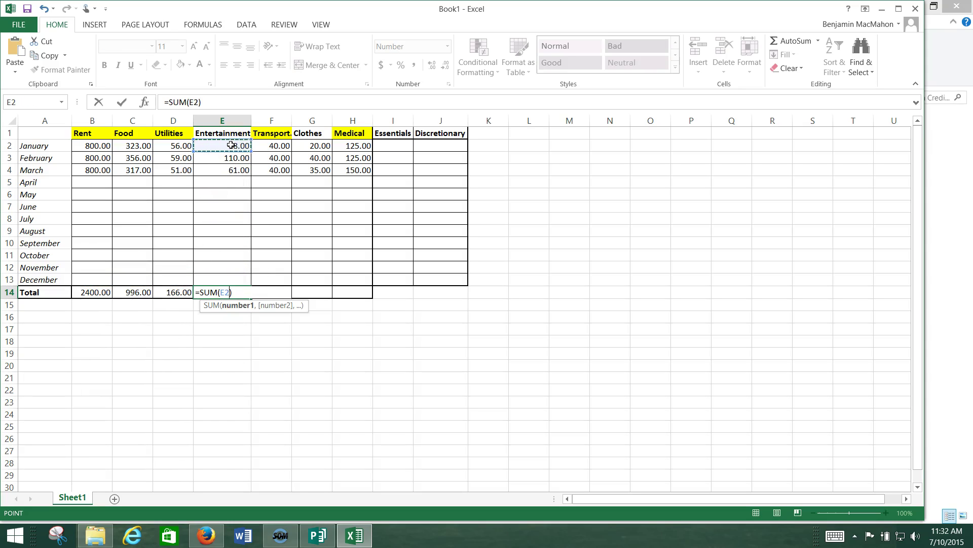
left_click_drag(230, 145, 229, 162)
left_click_drag(227, 281, 227, 281)
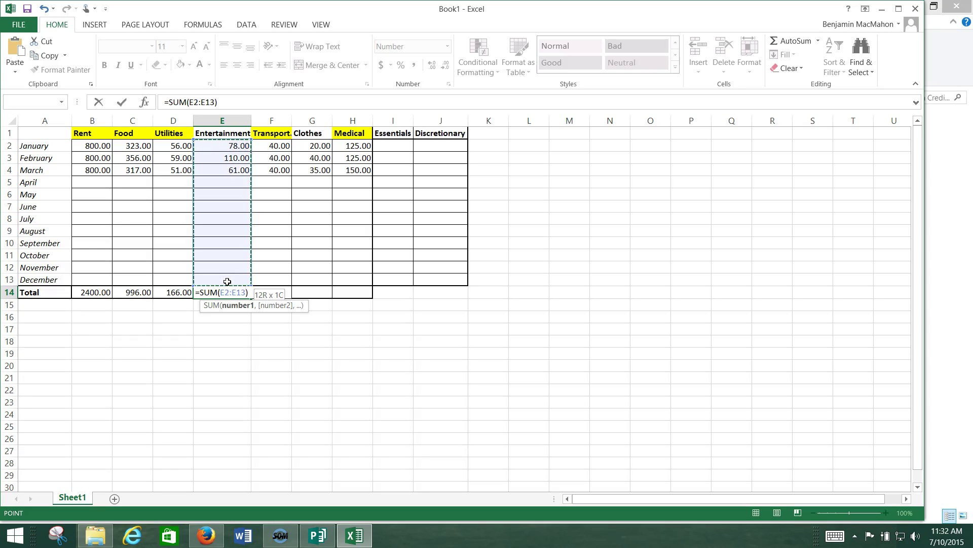
key("Return")
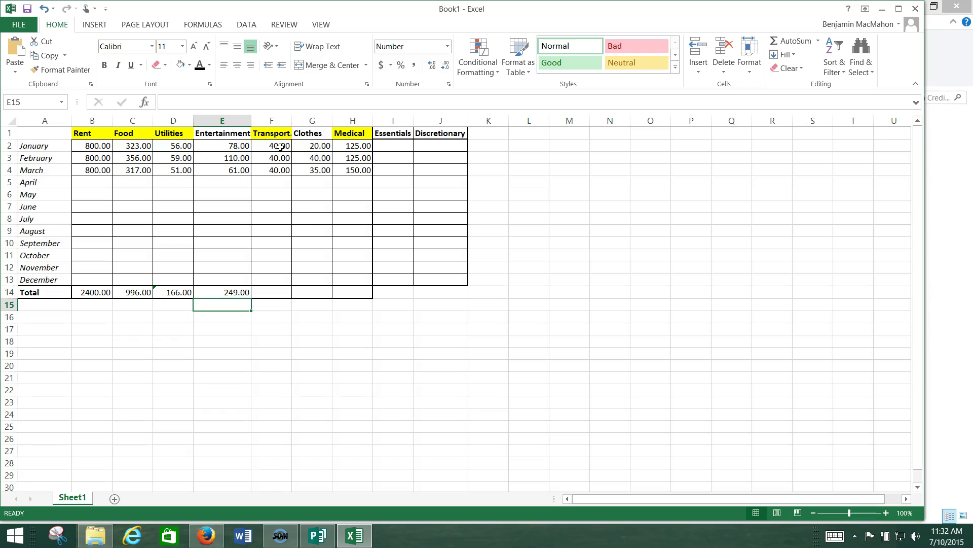
Sum F2:F13 into F14 for a Transport total of 120.00
left_click(275, 292)
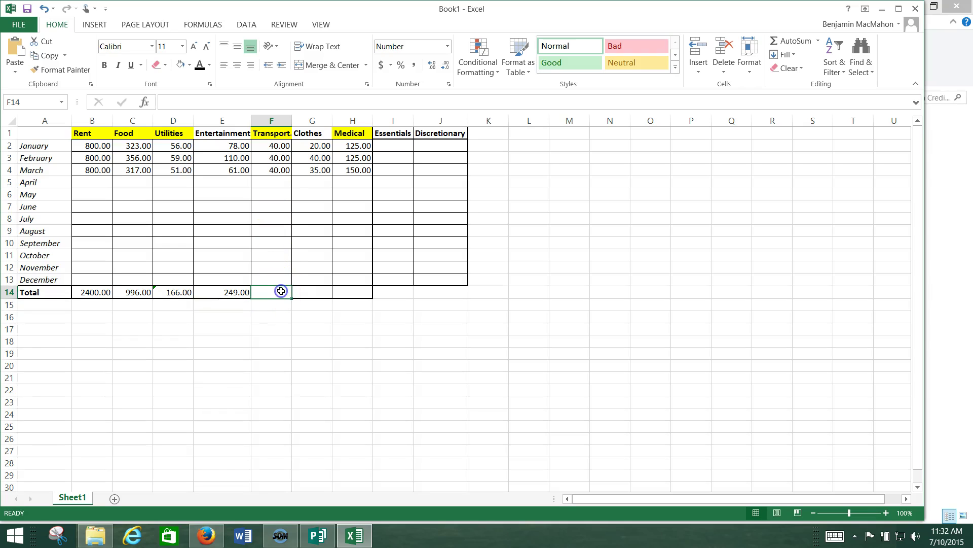
left_click(787, 43)
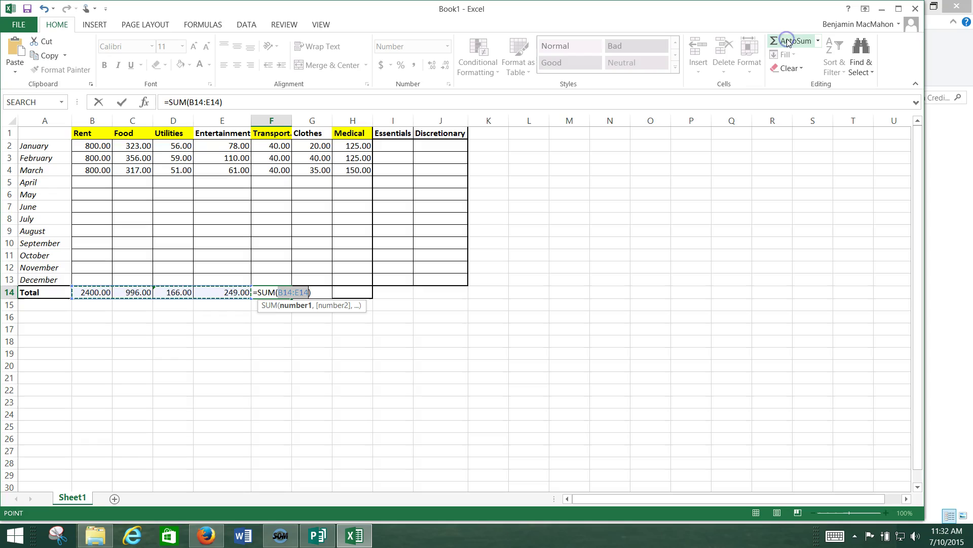
left_click(285, 147)
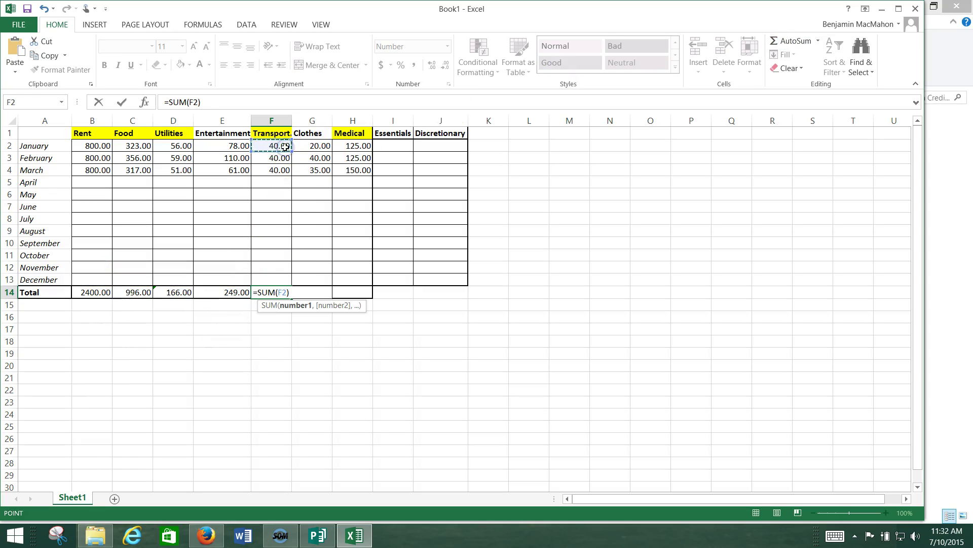
left_click_drag(266, 274, 277, 280)
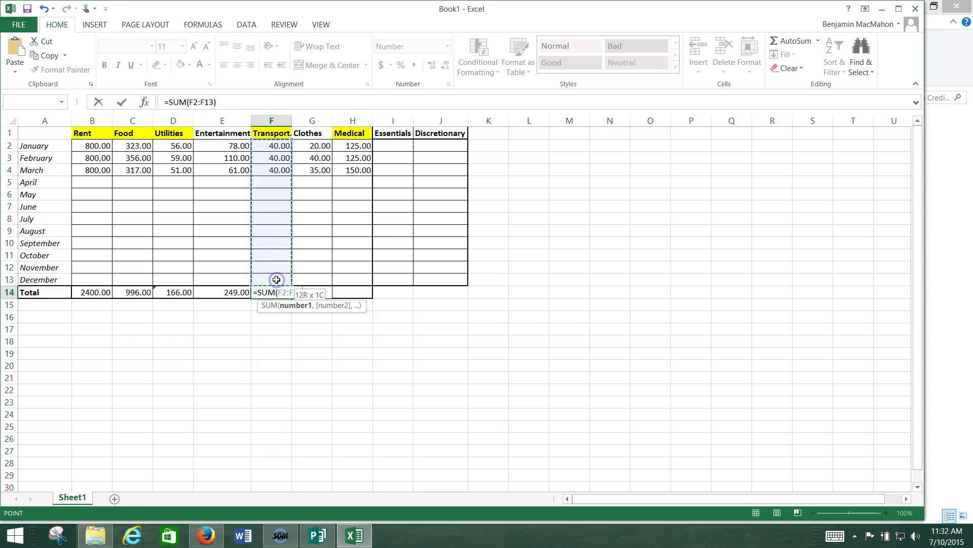
key("Return")
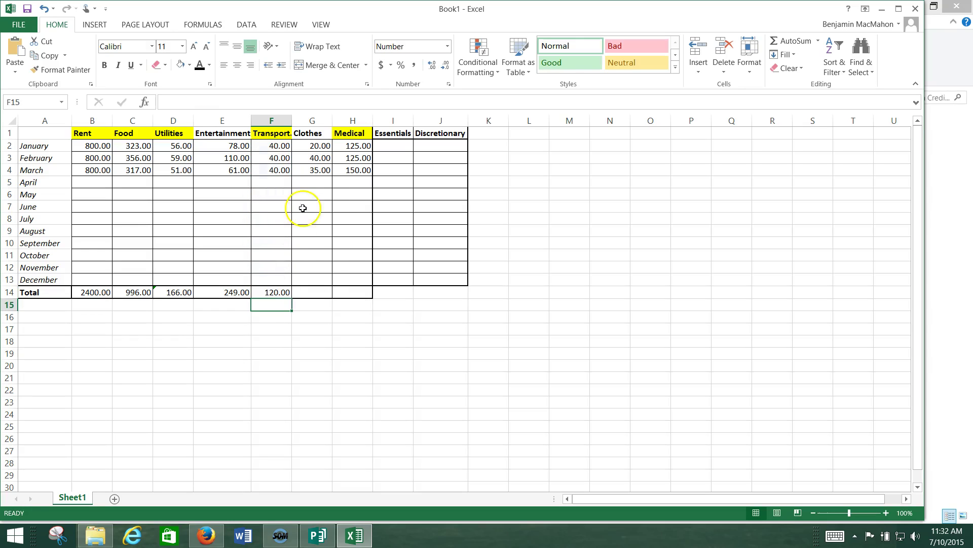
left_click(319, 146)
left_click(313, 292)
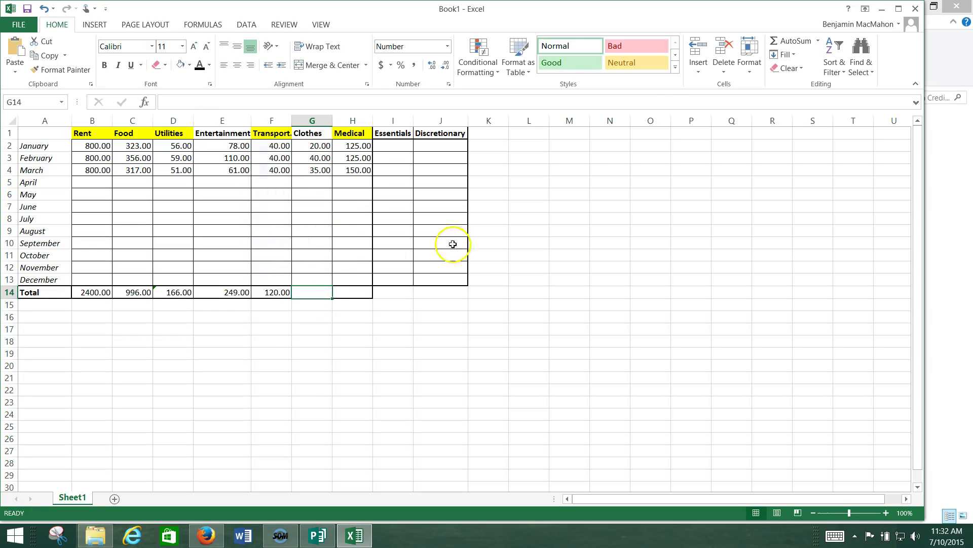
Sum G2:G13 into G14 and H2:H13 into H14, giving Clothes 95.00 and Medical 400.00
left_click(780, 42)
left_click(319, 145)
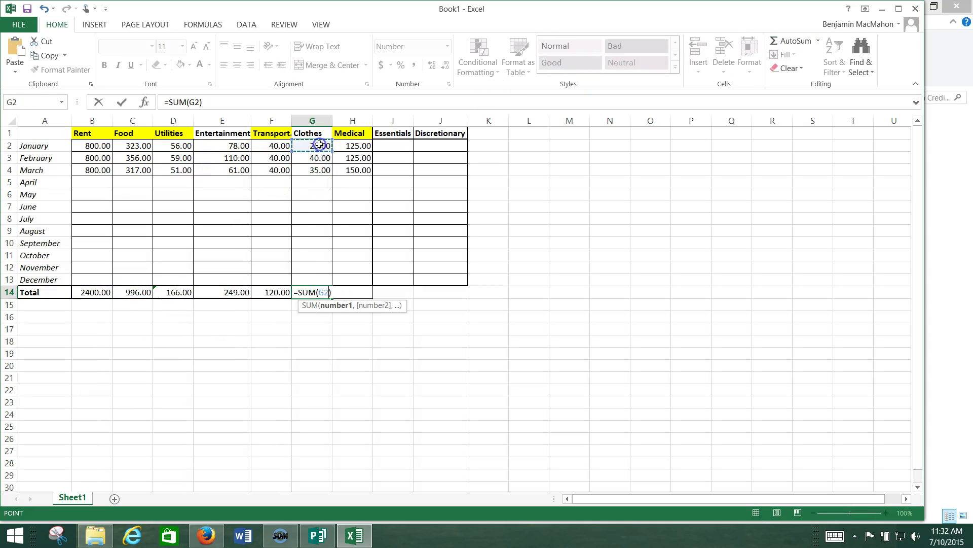
left_click(315, 279, "shift")
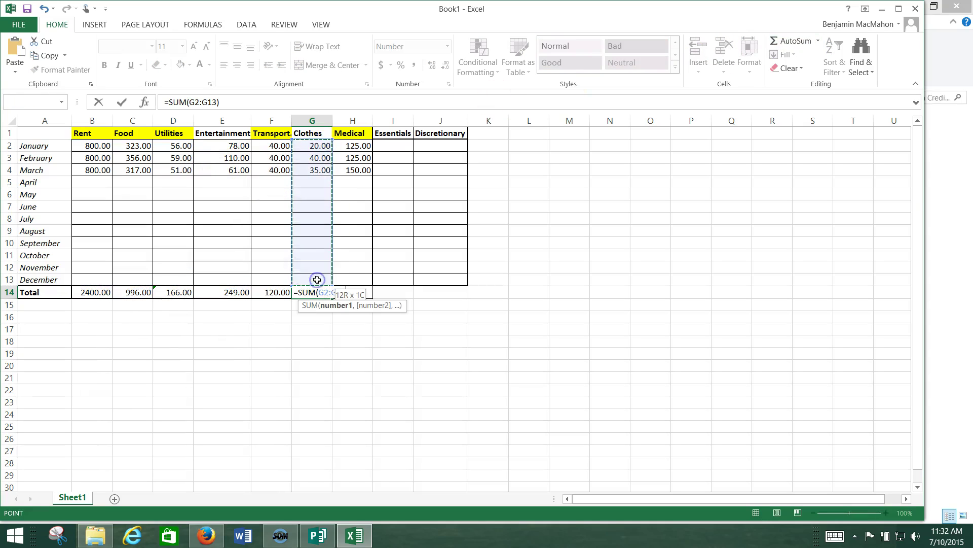
key("Return")
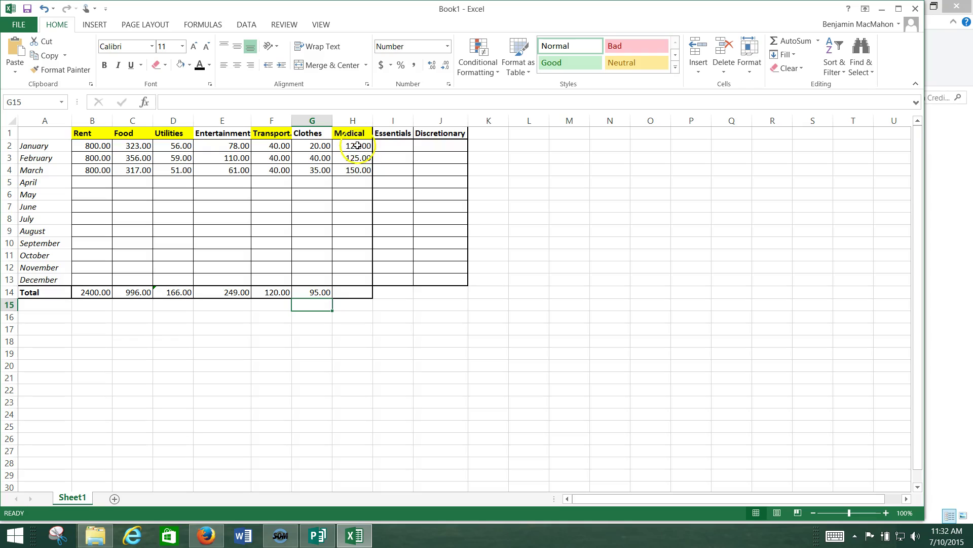
left_click(353, 292)
left_click(794, 40)
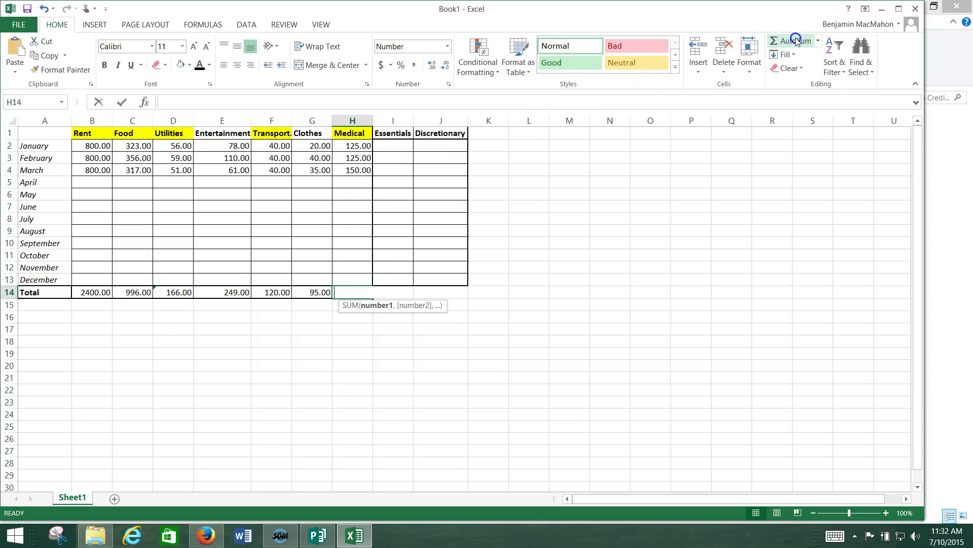
left_click(356, 146)
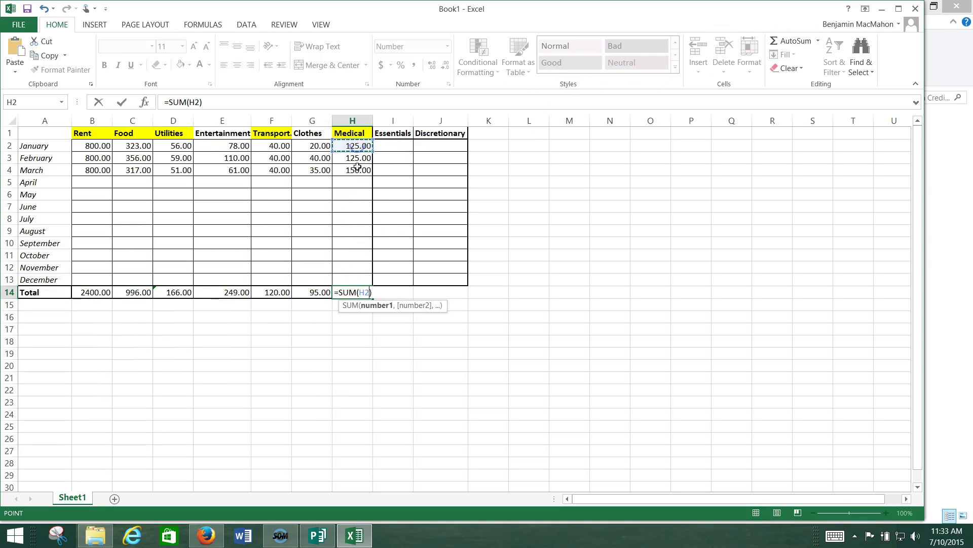
left_click(356, 279, "shift")
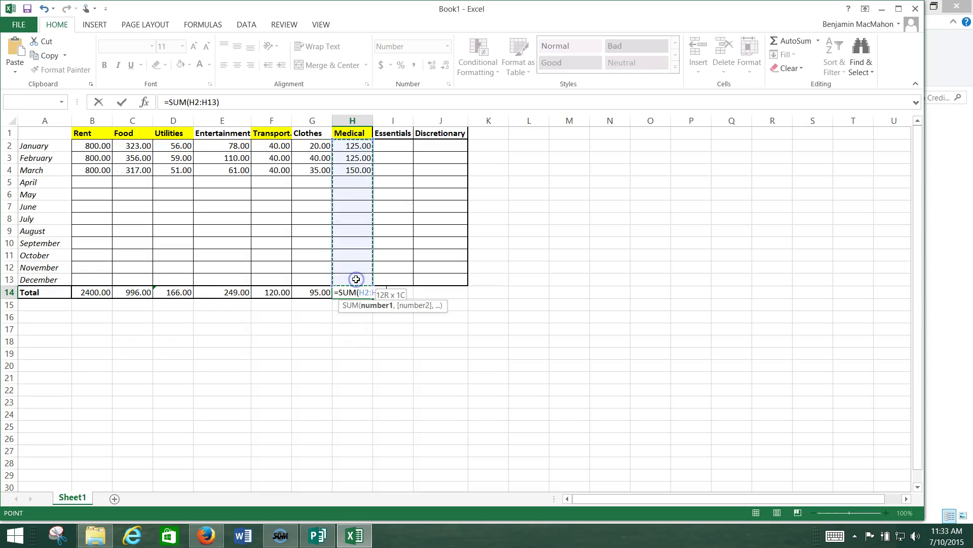
key("Return")
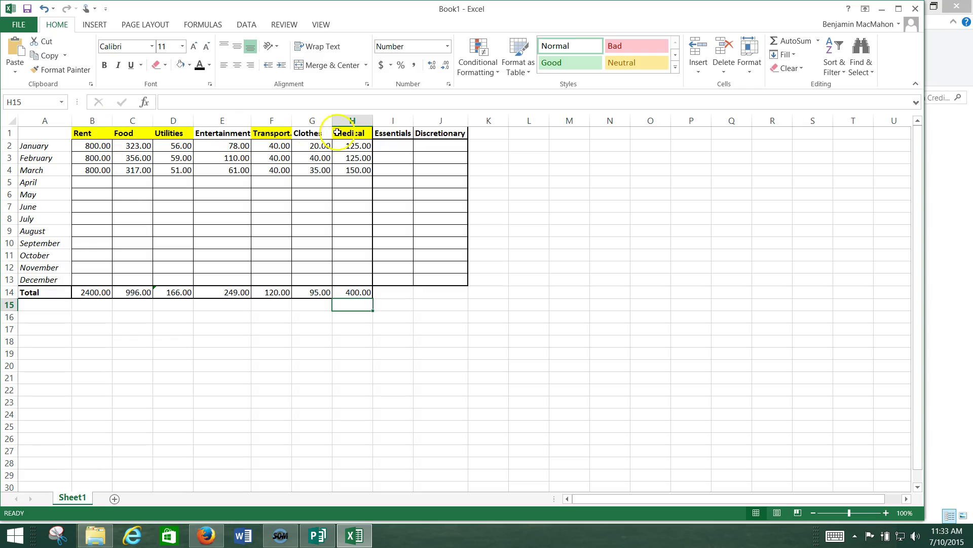
Select I2 and type = to begin the January Essentials formula
left_click(392, 146)
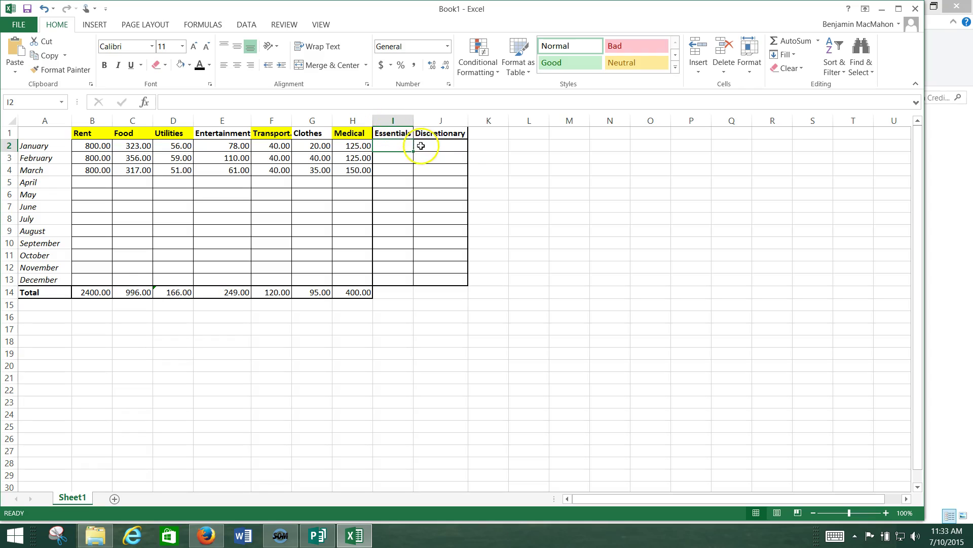
left_click(453, 146)
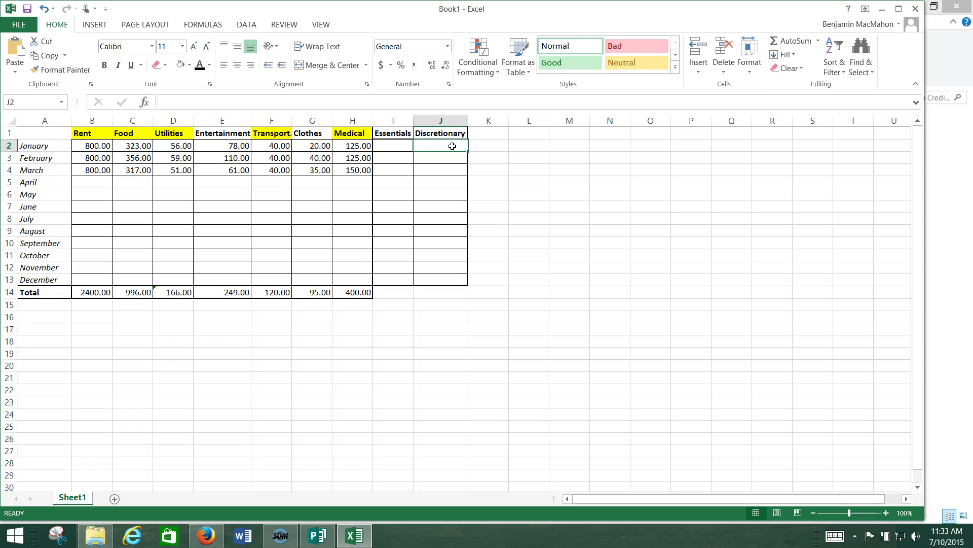
left_click(388, 149)
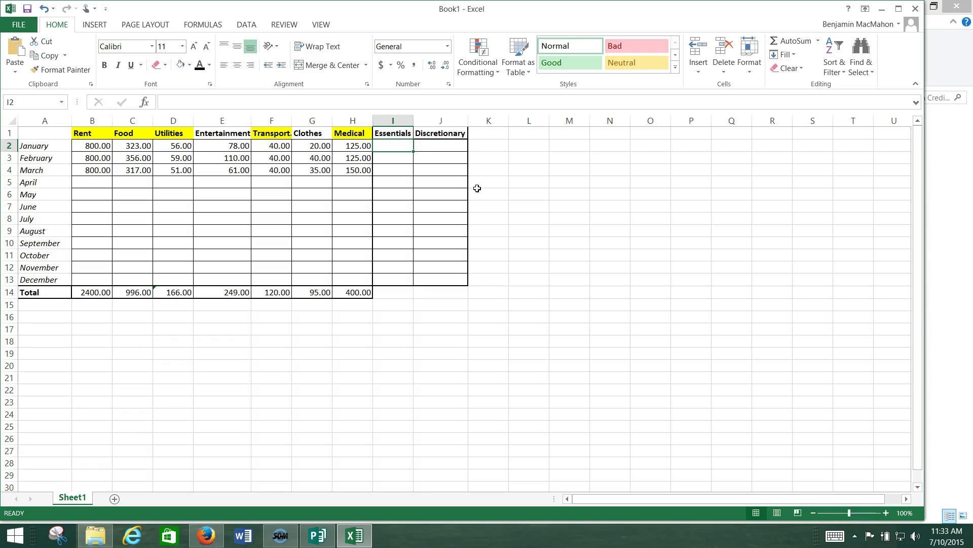
type("=")
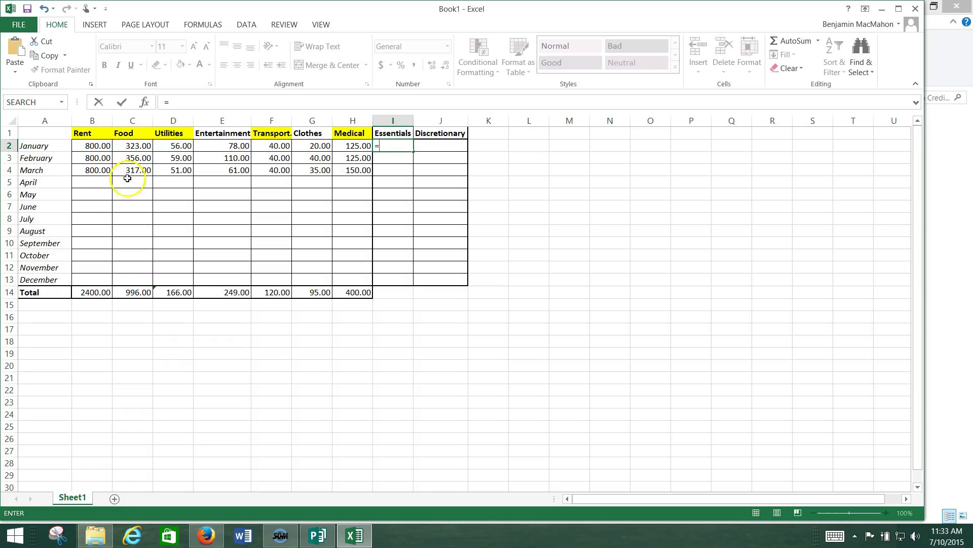
Build =B2+D2+C2+F2+H2 in I2 so January Essentials shows 1344.00
left_click(85, 145)
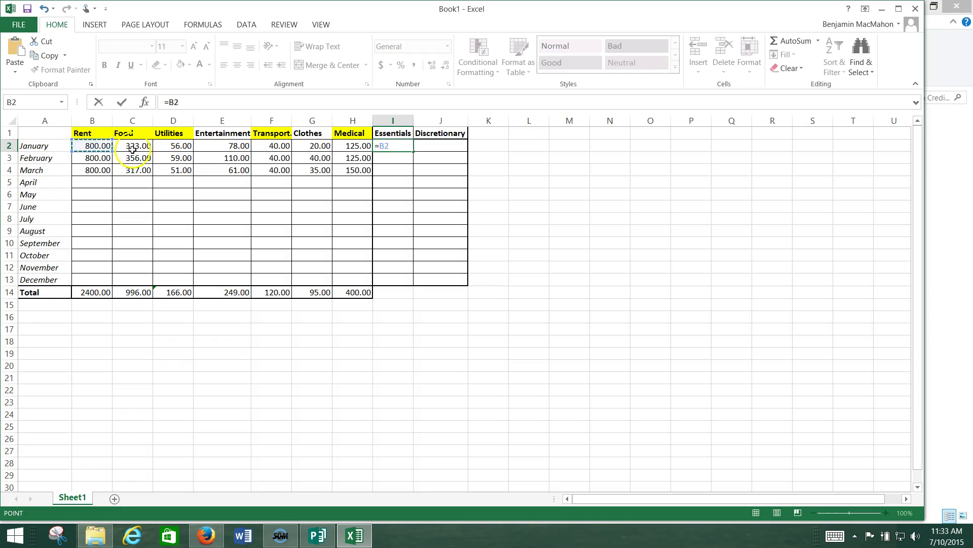
type("+")
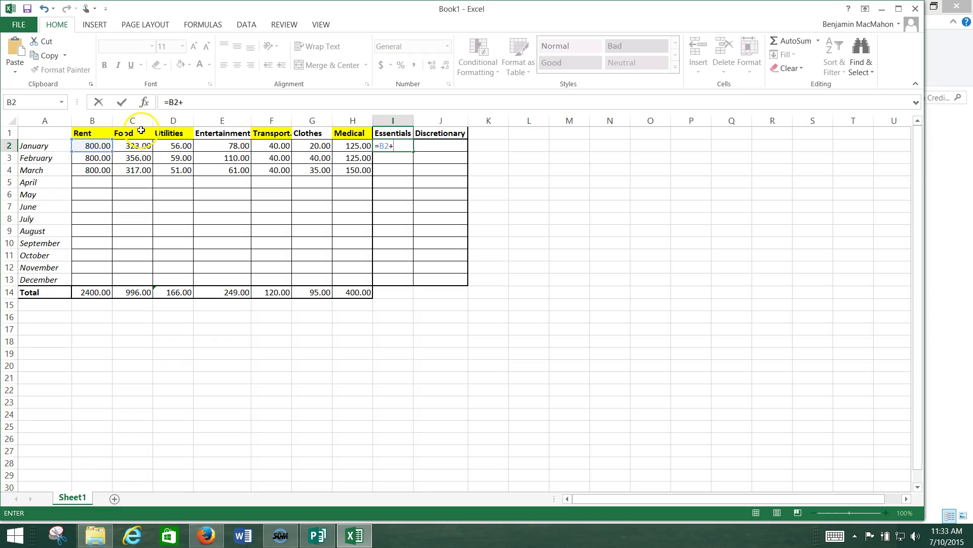
left_click(181, 147)
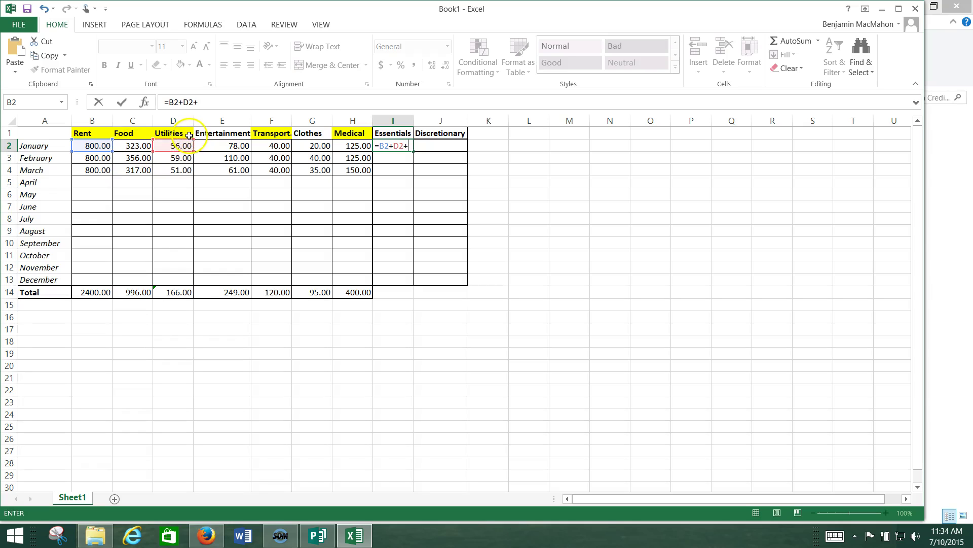
left_click(137, 146)
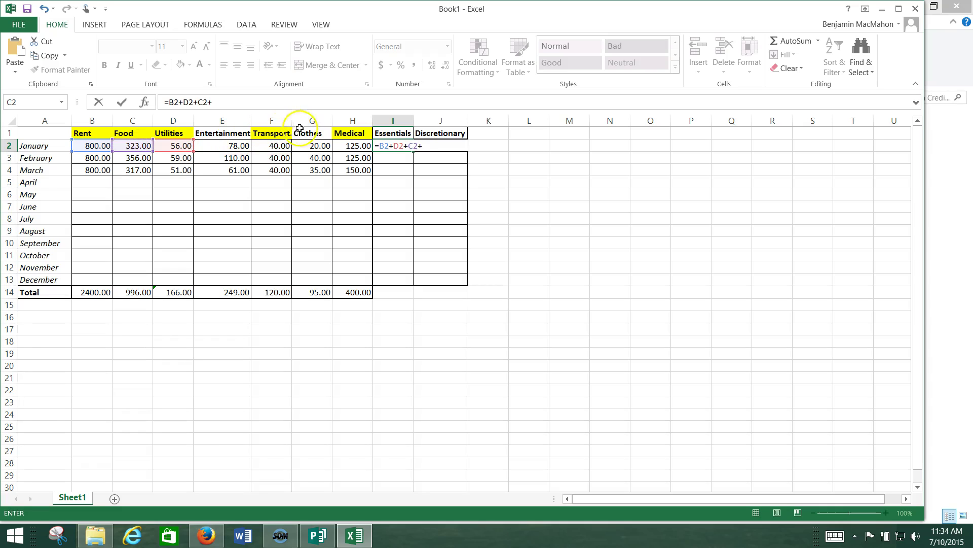
left_click(280, 143)
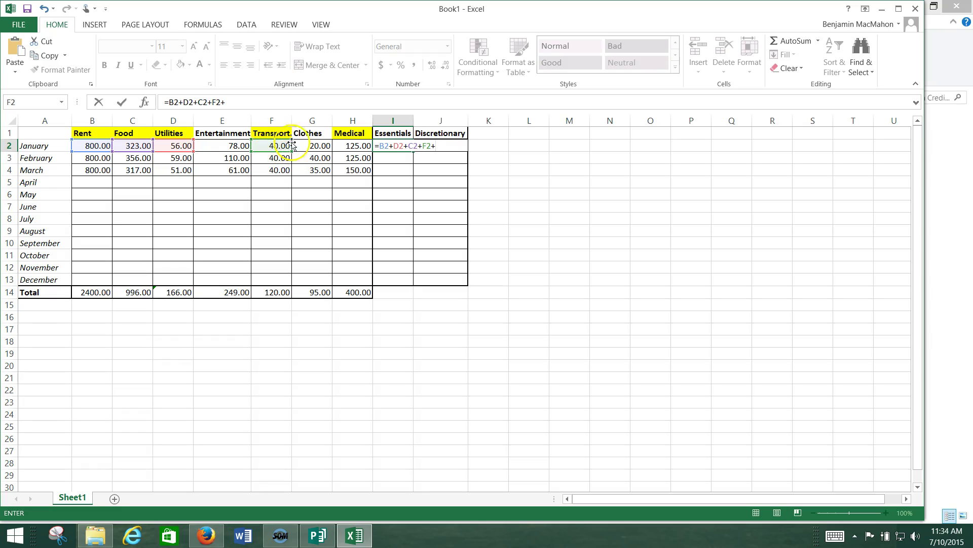
left_click(352, 145)
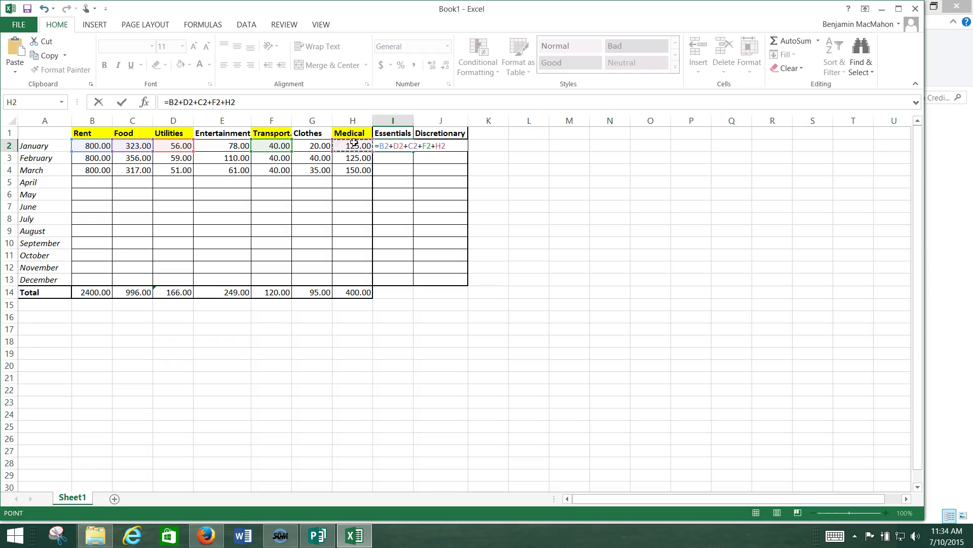
key("Return")
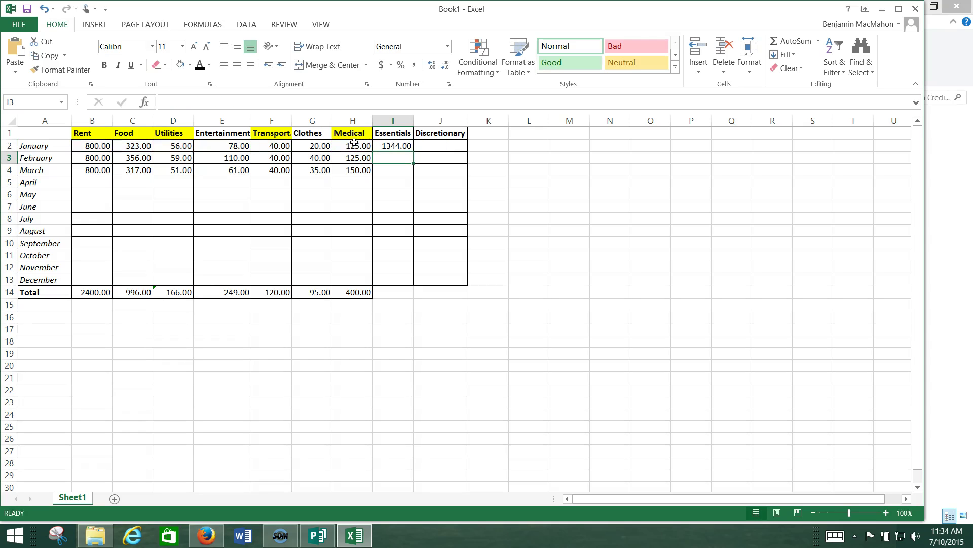
Enter =E2+G2 in J2 so January Discretionary shows 98.00
left_click(450, 147)
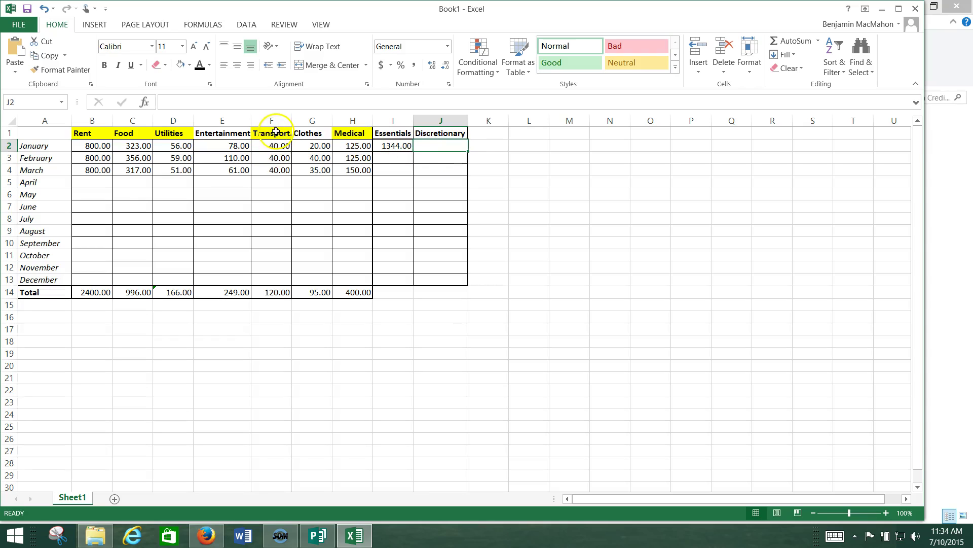
type("=")
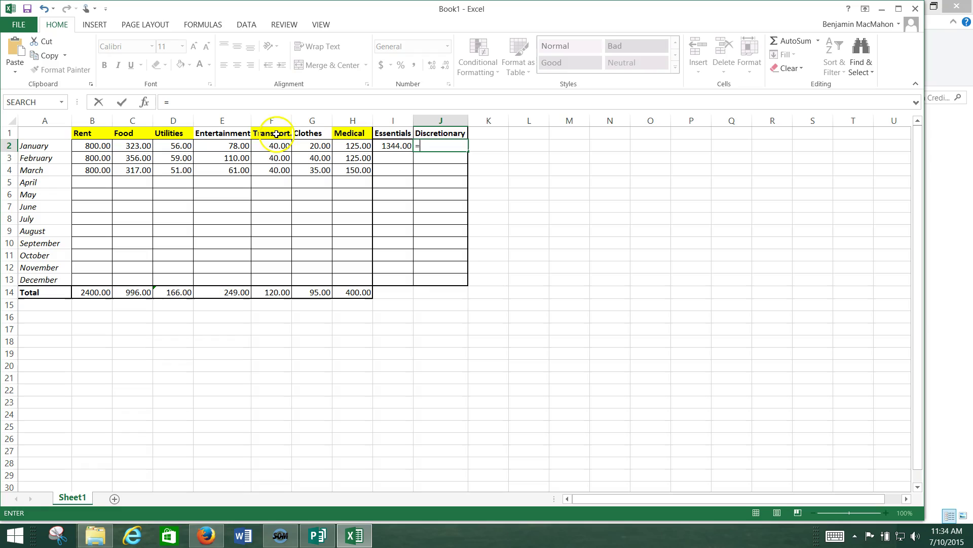
left_click(234, 143)
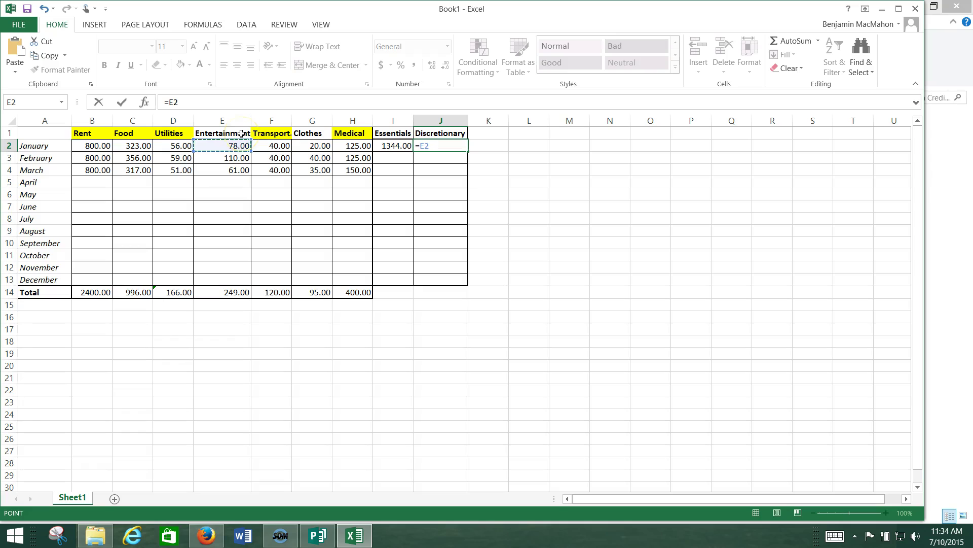
type("+")
left_click(318, 146)
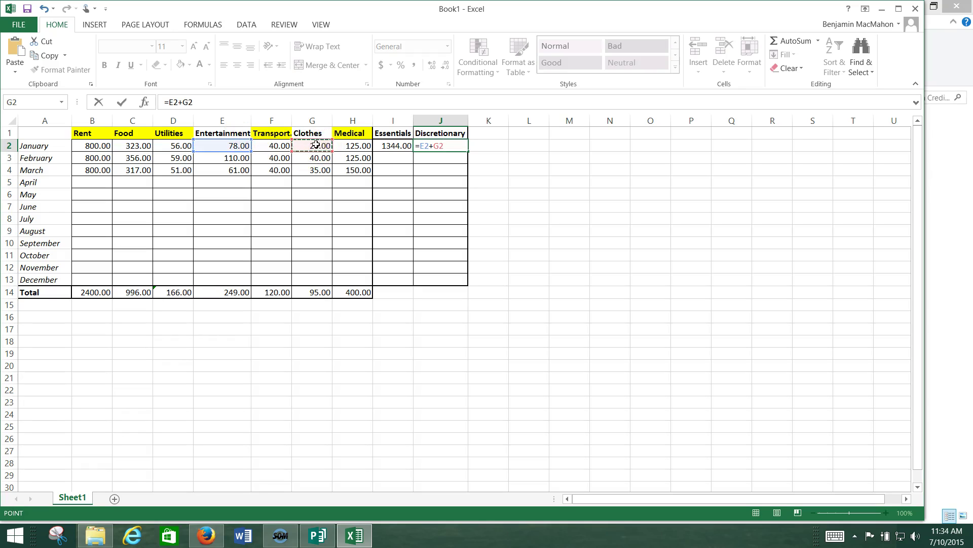
key("Return")
left_click(396, 157)
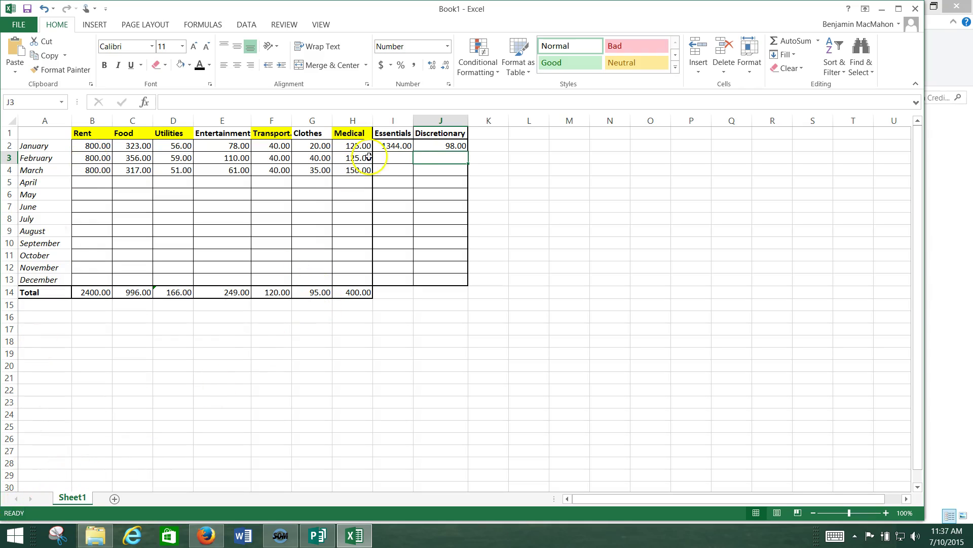
Fill I3 with =SUM(B3:D3,F3,H3) for February Essentials of 1380.00
left_click(408, 157)
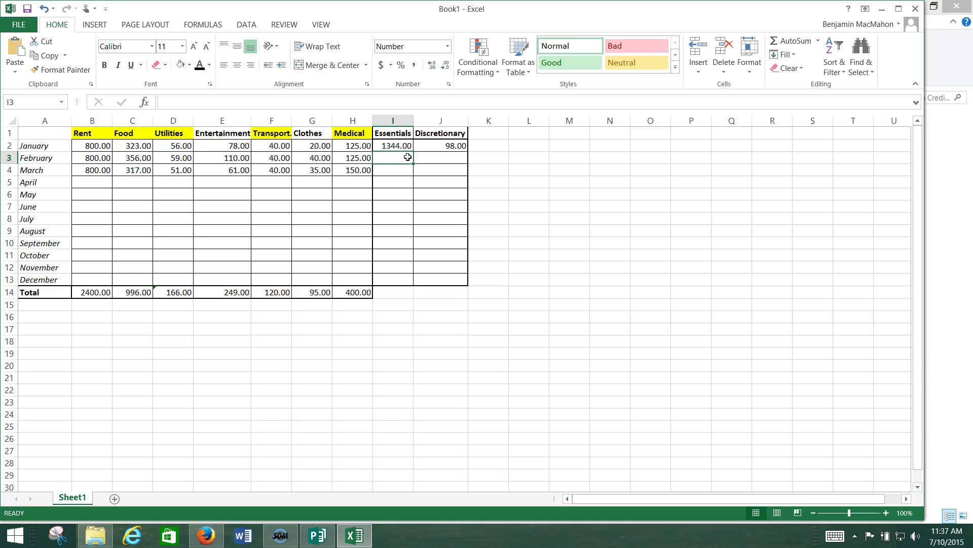
left_click(790, 41)
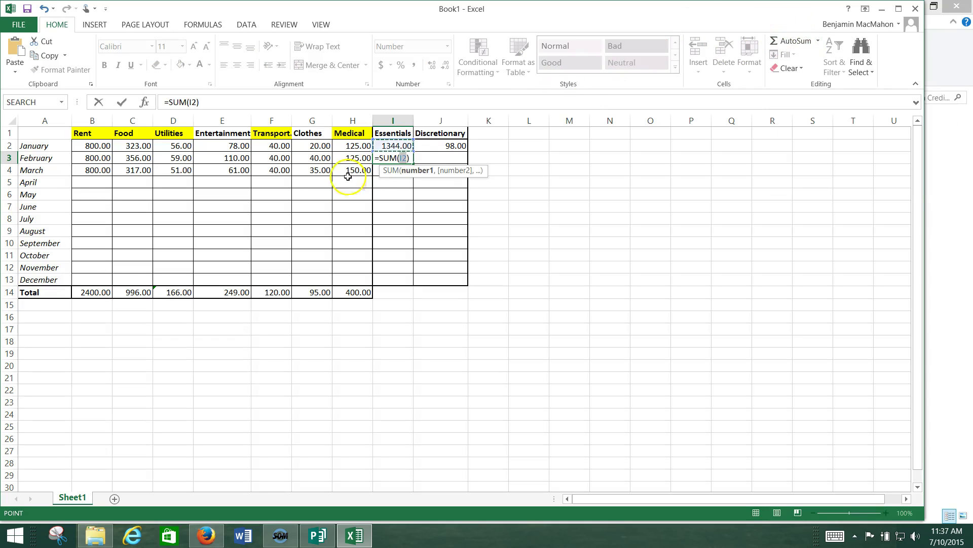
left_click(90, 159)
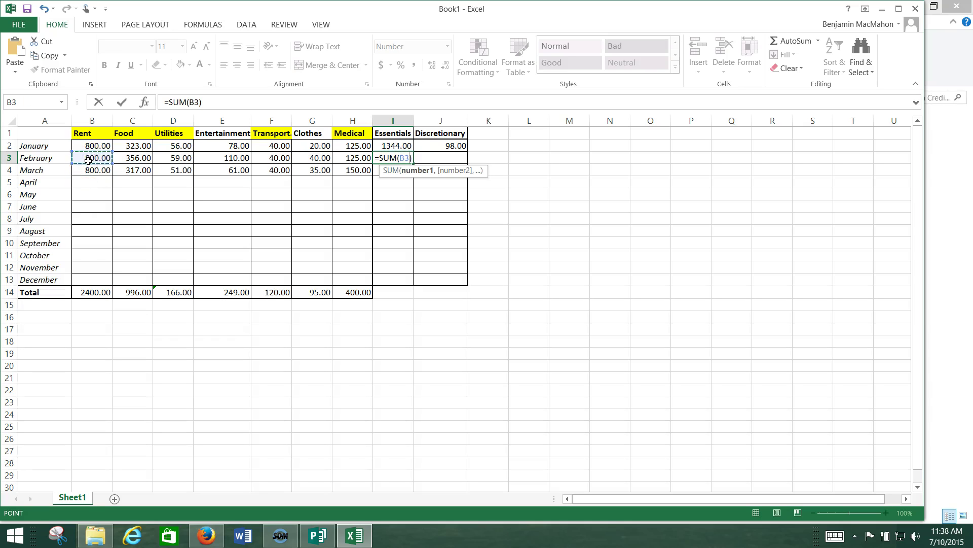
left_click_drag(88, 161, 173, 159)
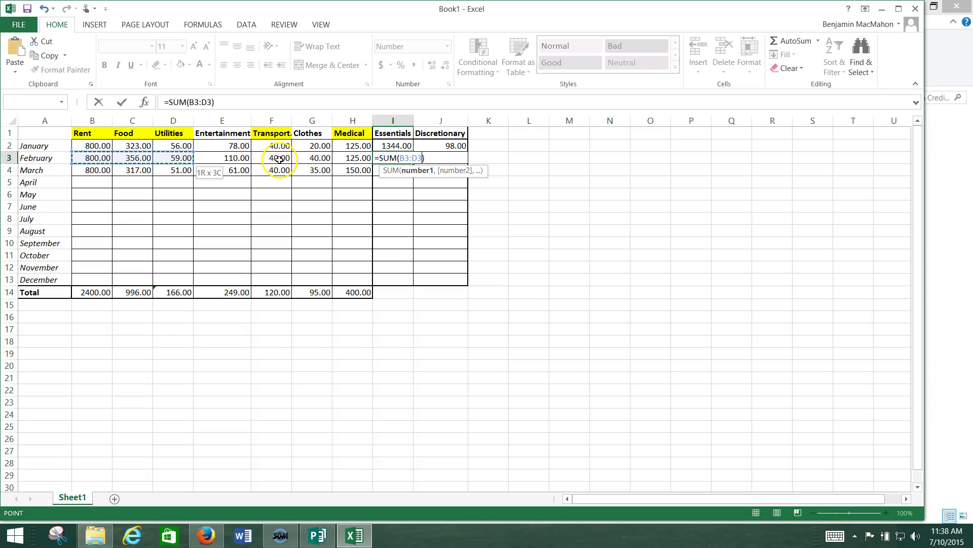
left_click(279, 160, "ctrl")
left_click(355, 159, "ctrl")
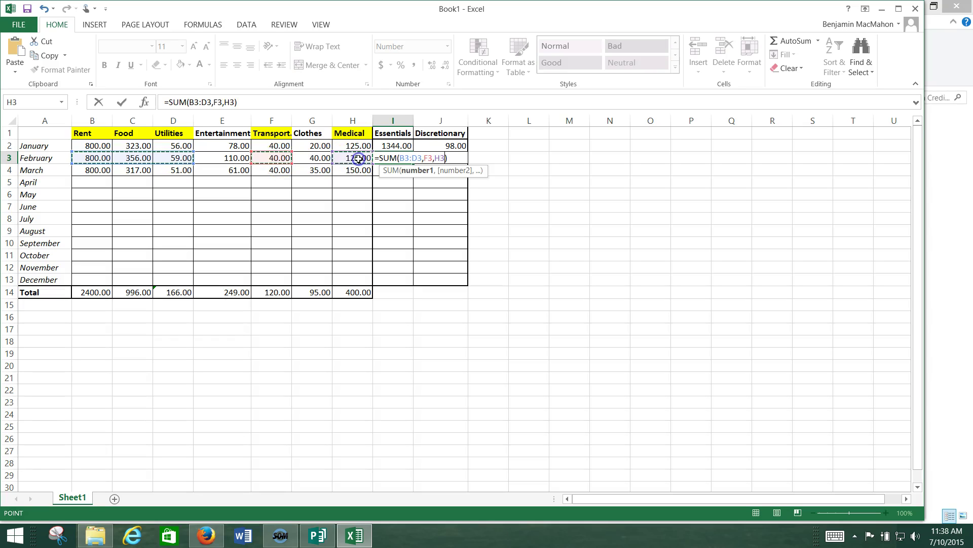
key("Return")
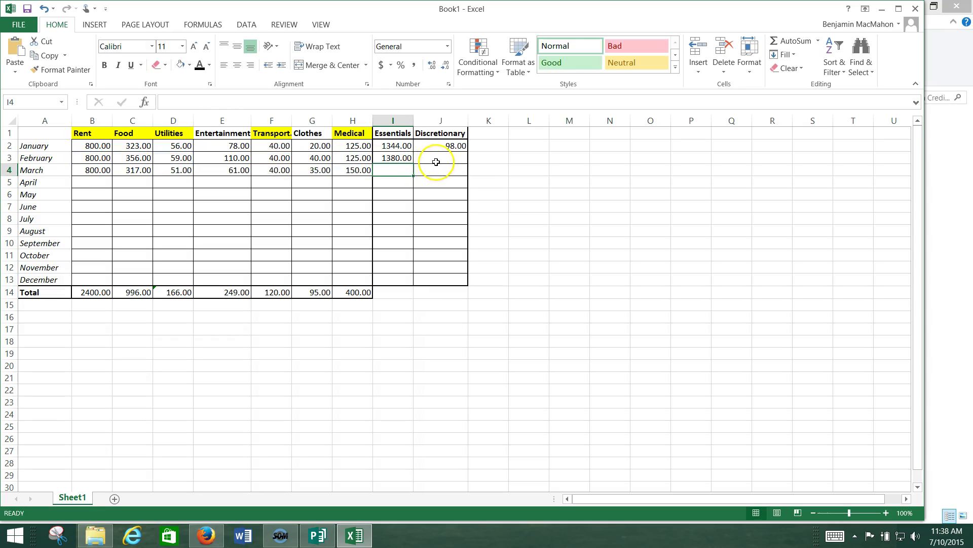
Fill J3 with =SUM(E3,G3) for February Discretionary of 150.00
left_click(439, 159)
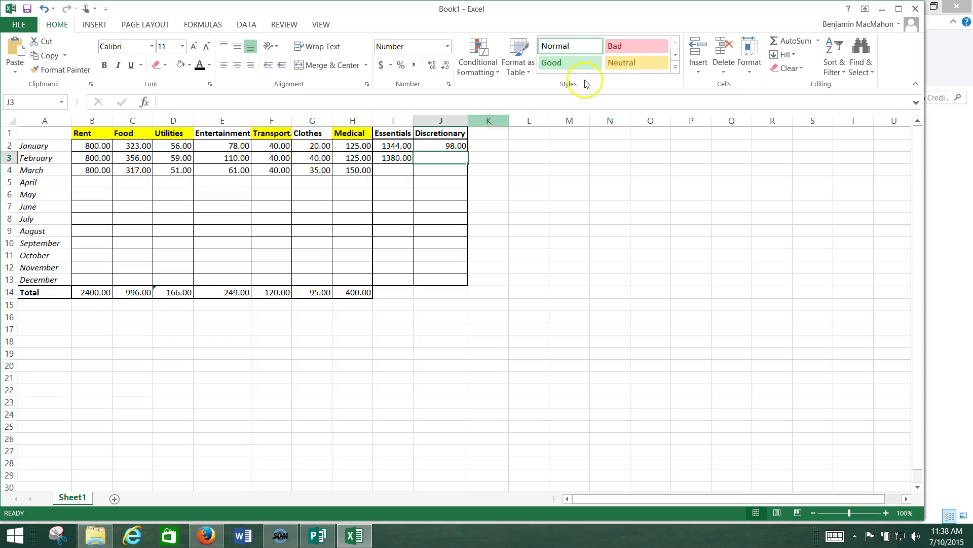
left_click(779, 43)
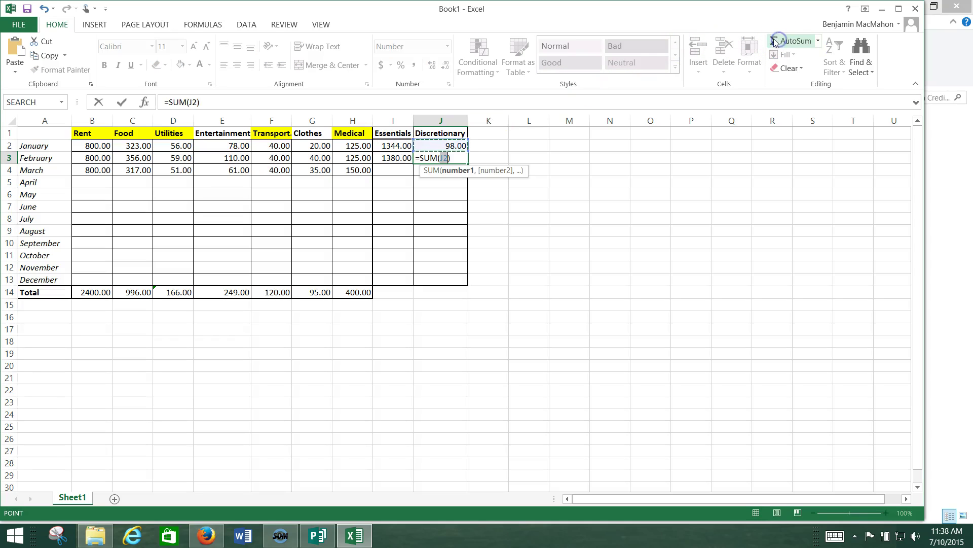
left_click(228, 159)
left_click(319, 158, "ctrl")
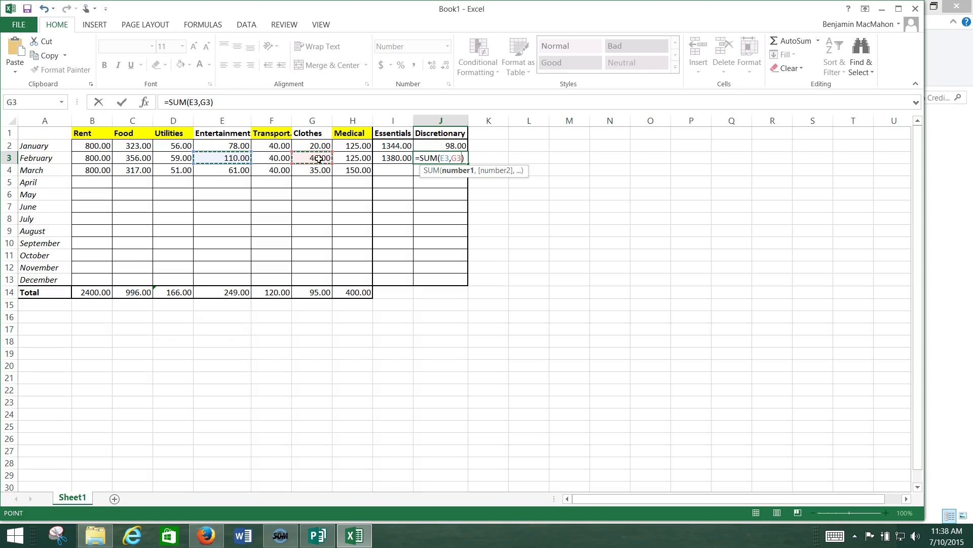
key("Return")
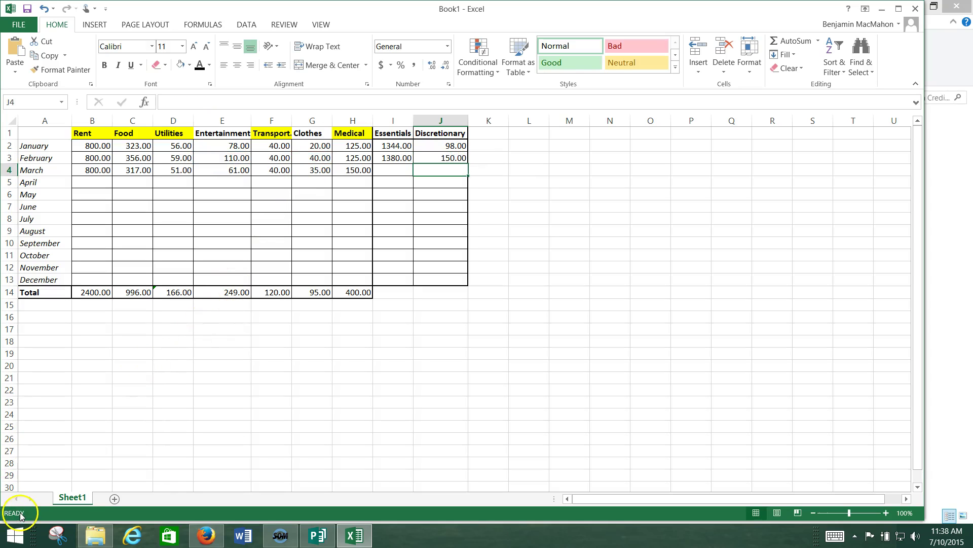
key("Left")
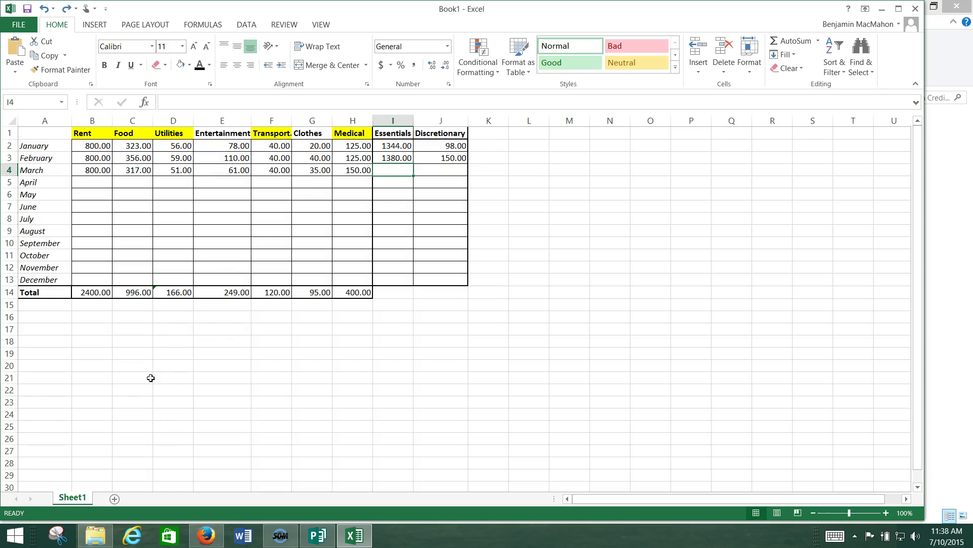
Sum March's Rent, Food, Utilities, Transport and Medical into I4, giving 1358.00
left_click(797, 47)
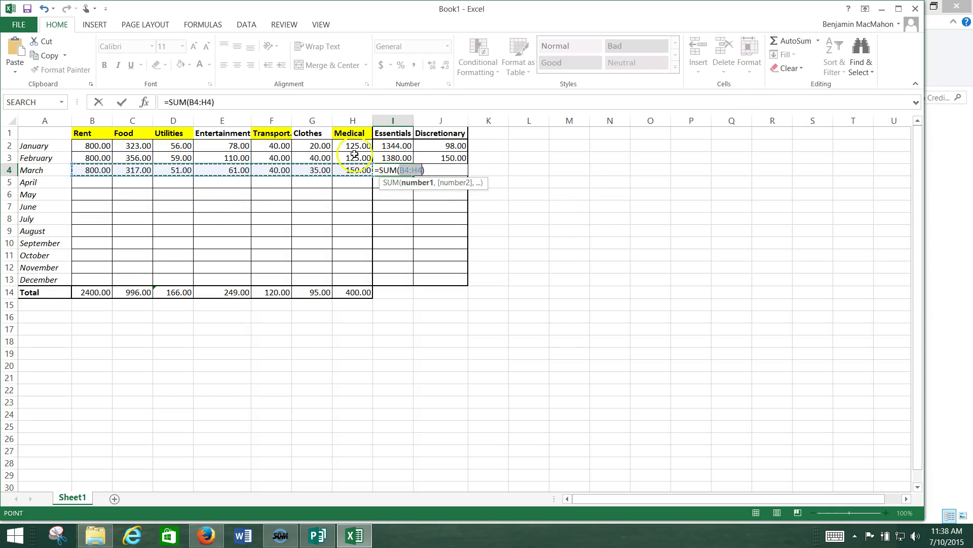
left_click(90, 170)
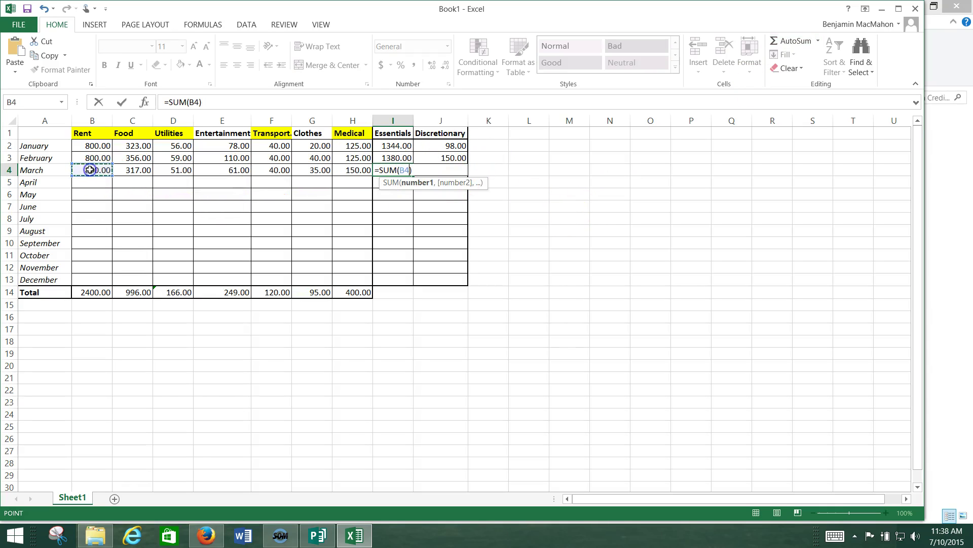
left_click_drag(90, 170, 180, 169)
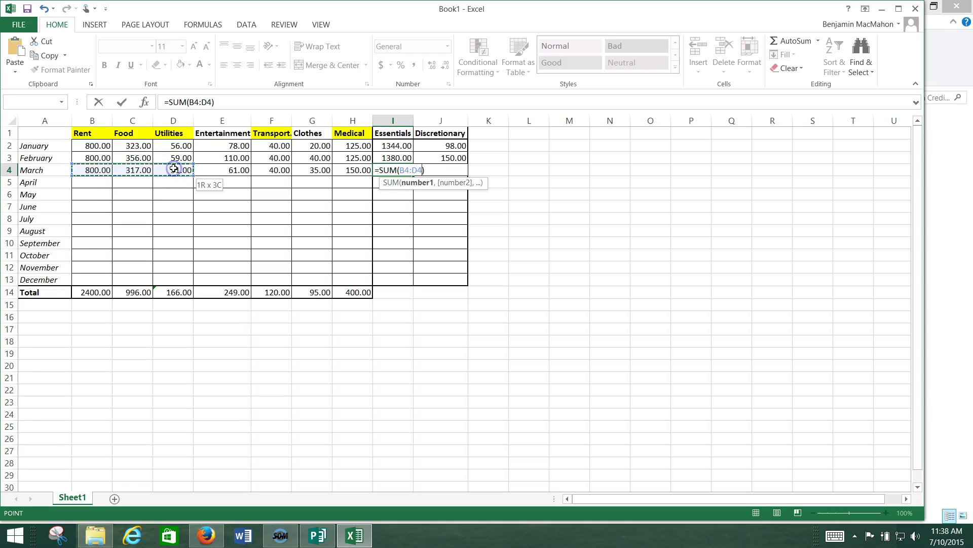
left_click(278, 170, "ctrl")
left_click(358, 171, "ctrl")
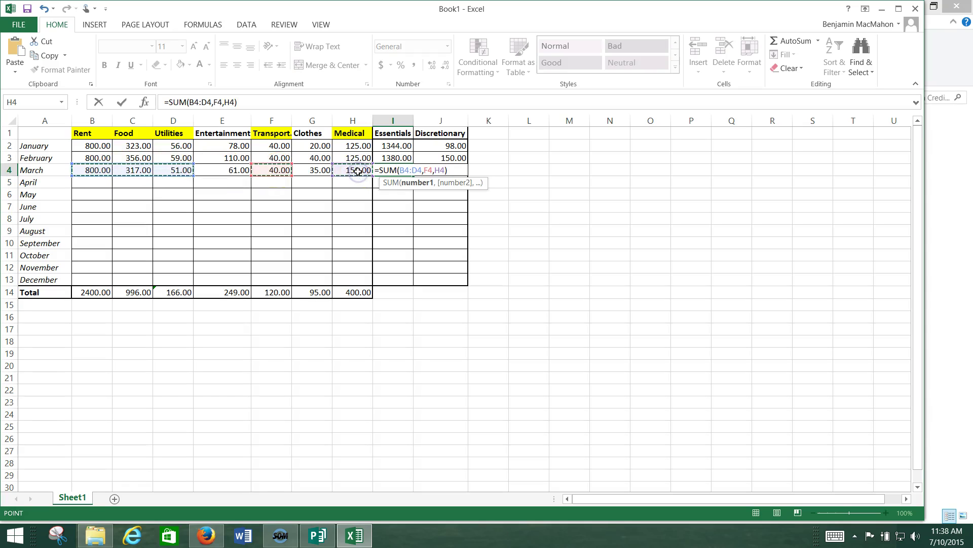
key("Return")
Sum March's Entertainment and Clothes into J4, giving 96.00
left_click(445, 169)
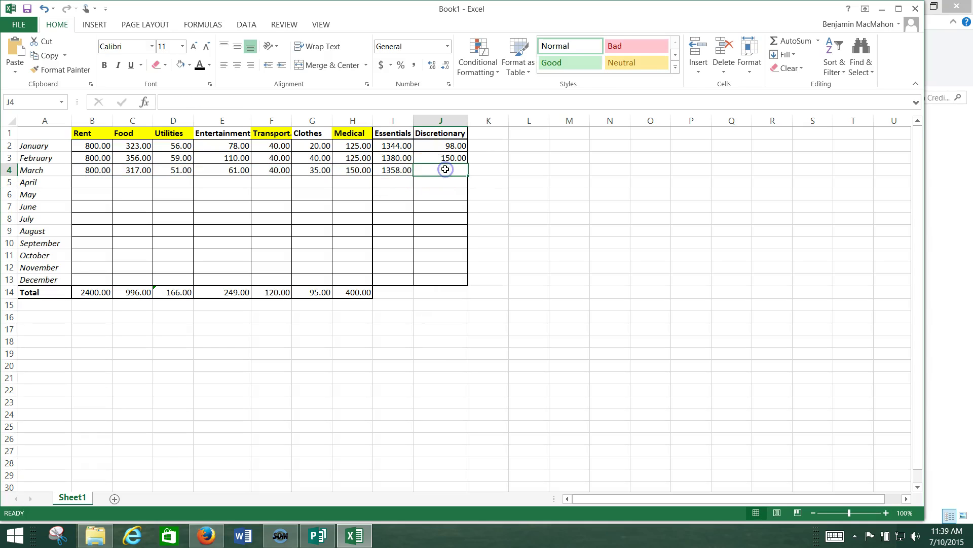
left_click(798, 40)
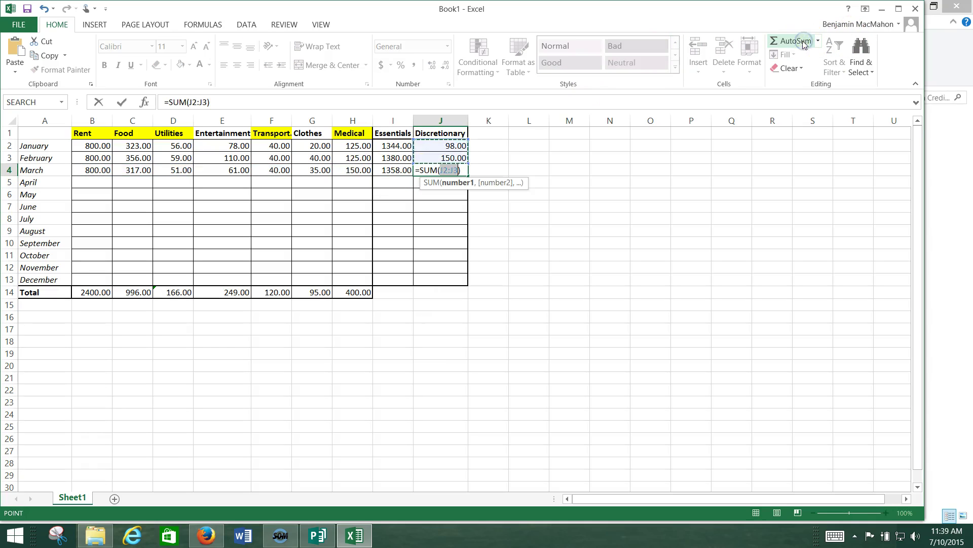
left_click(222, 170)
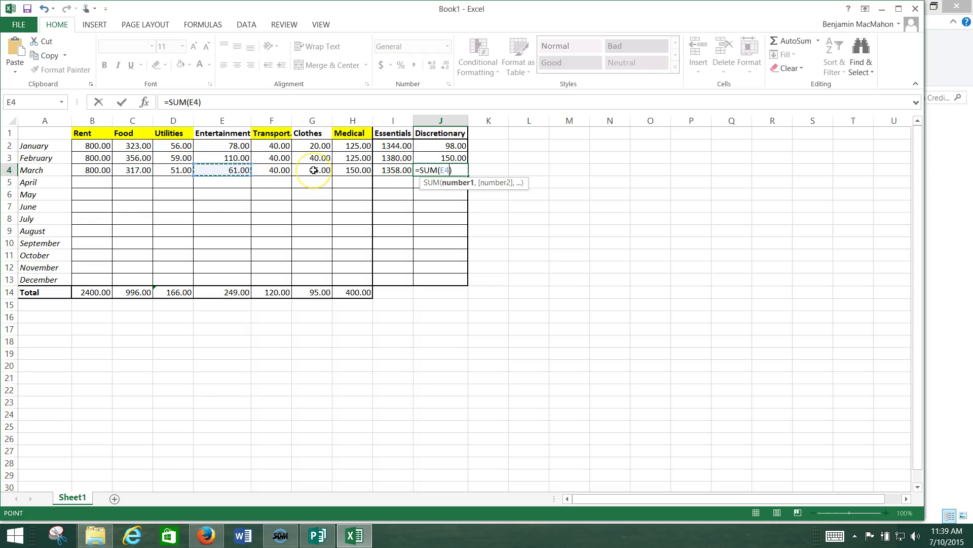
left_click(315, 170, "ctrl")
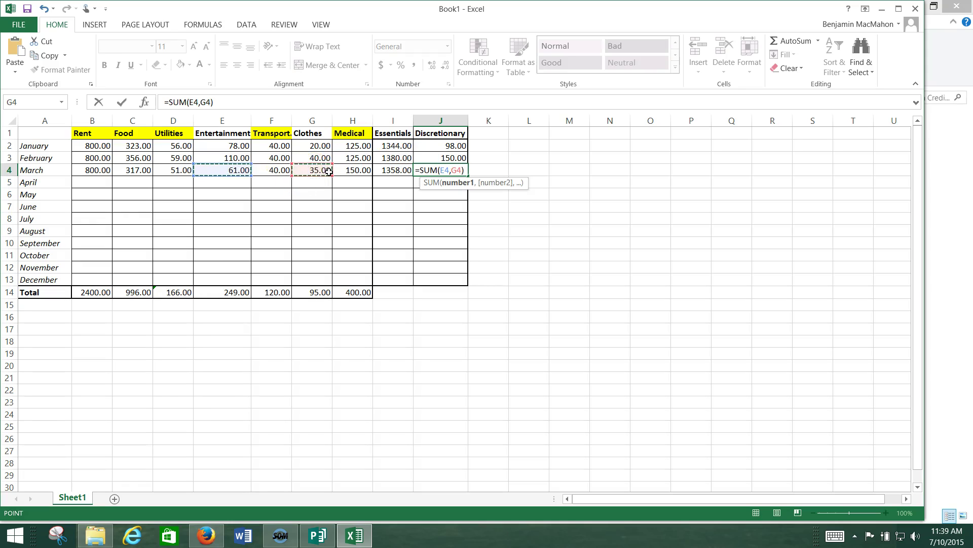
key("Return")
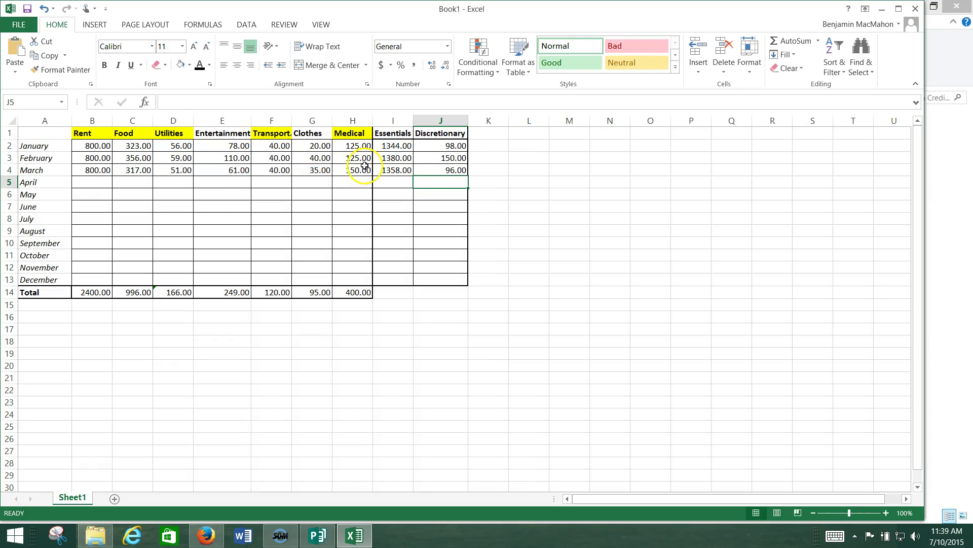
left_click(393, 329)
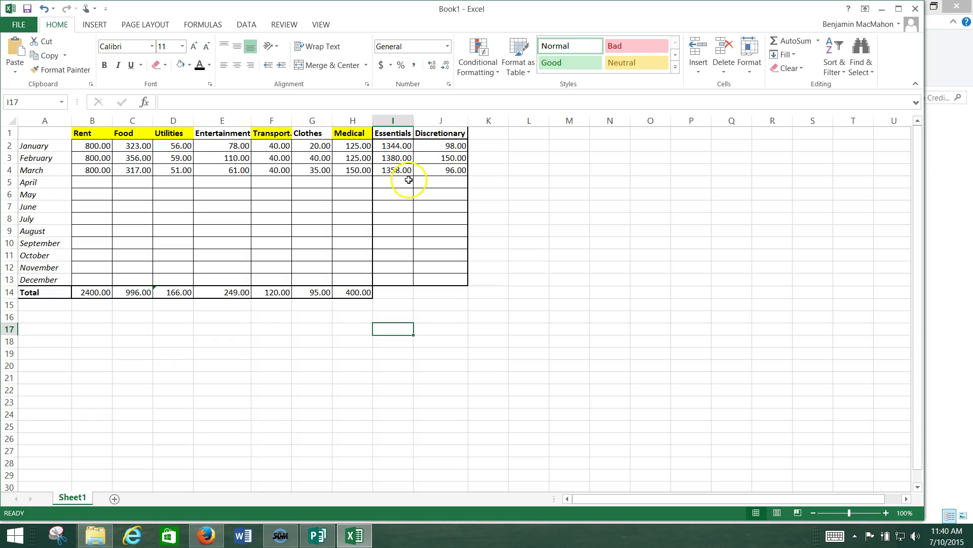
left_click_drag(393, 183, 447, 279)
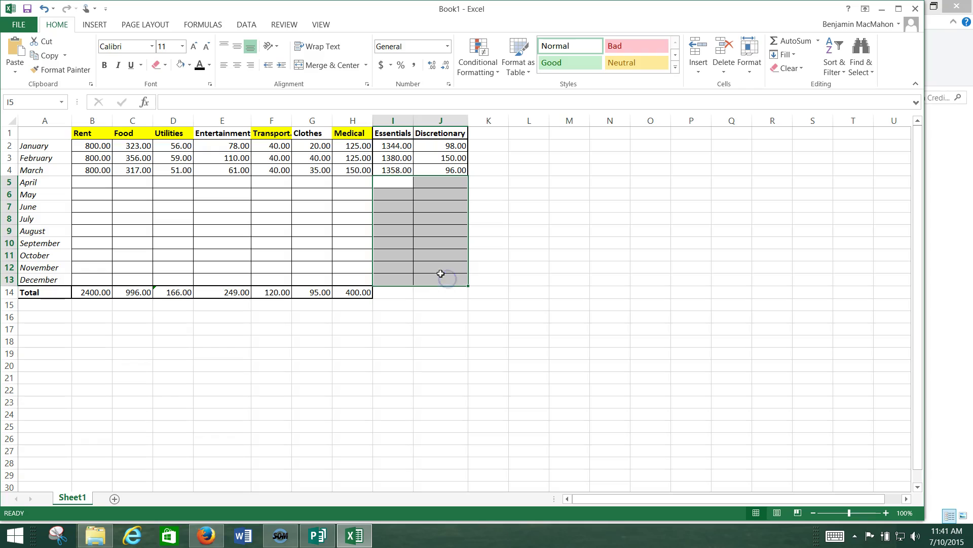
left_click_drag(390, 148, 441, 172)
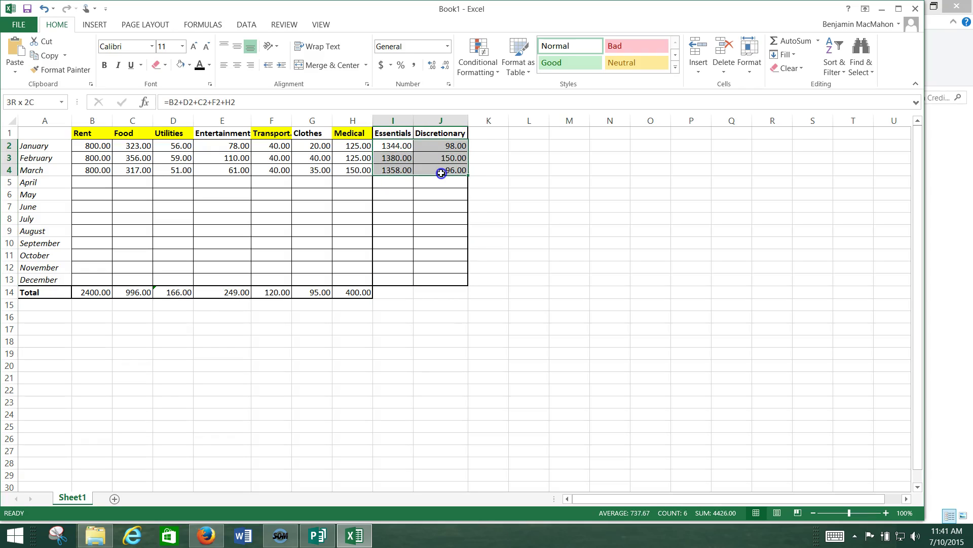
left_click_drag(357, 293, 88, 294)
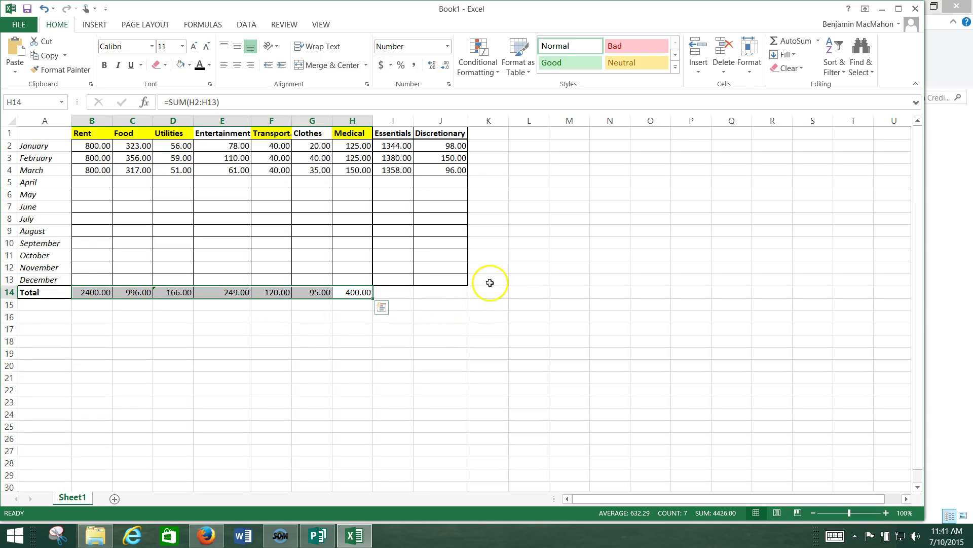
left_click(472, 306)
left_click(408, 294)
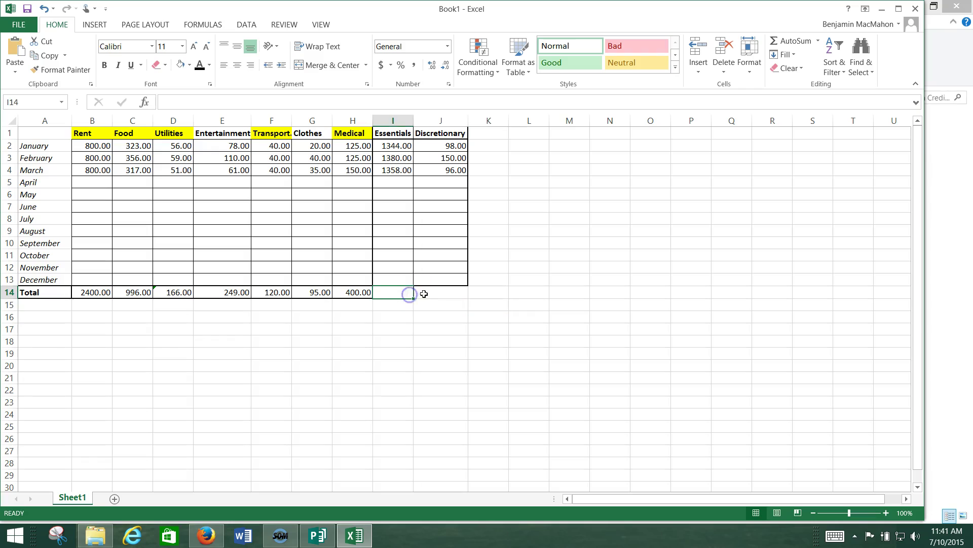